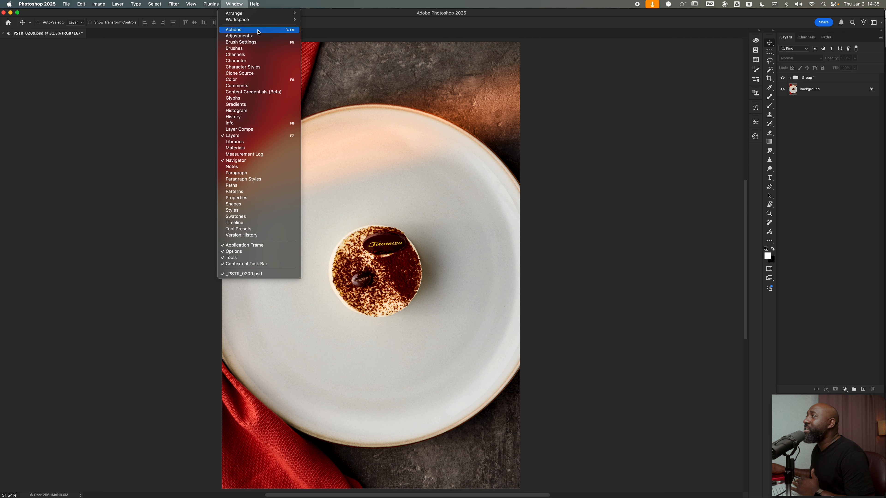
Step: Dock the Actions panel into the collapsed panel strip beside the tools and expand it
{"action": "mouse_move", "coordinate": [567, 122]}
{"action": "left_mouse_down"}
{"action": "mouse_move", "coordinate": [569, 148]}
{"action": "mouse_move", "coordinate": [578, 125]}
{"action": "left_mouse_up"}
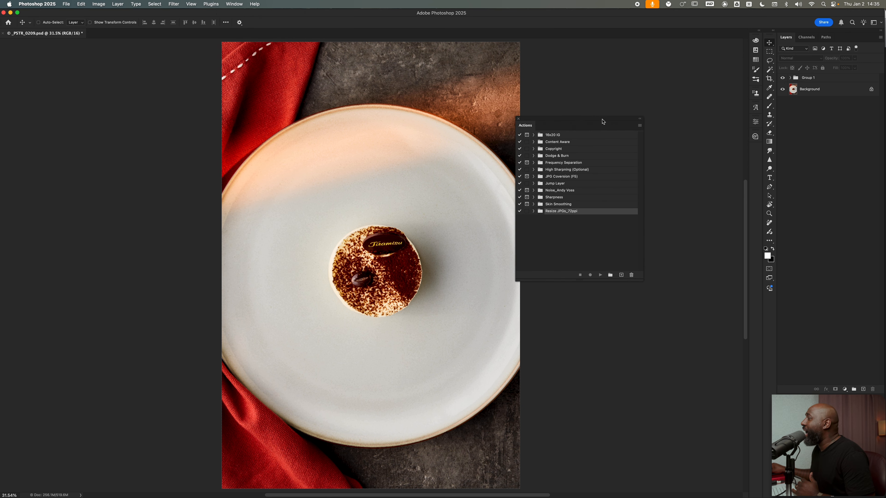
{"action": "left_click", "coordinate": [639, 119]}
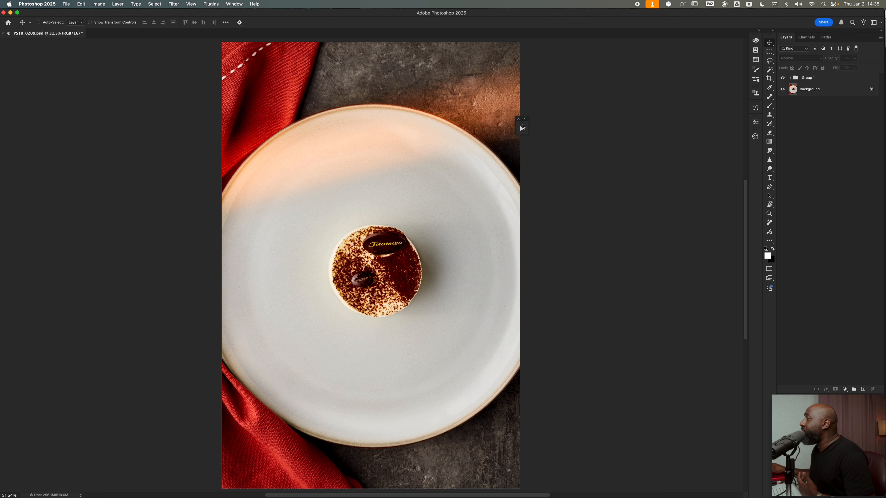
{"action": "left_click", "coordinate": [526, 120]}
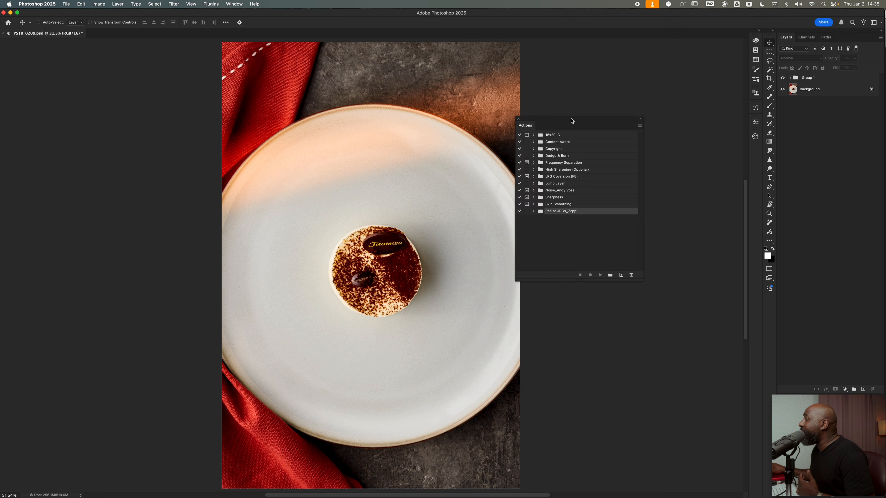
{"action": "left_click", "coordinate": [641, 121]}
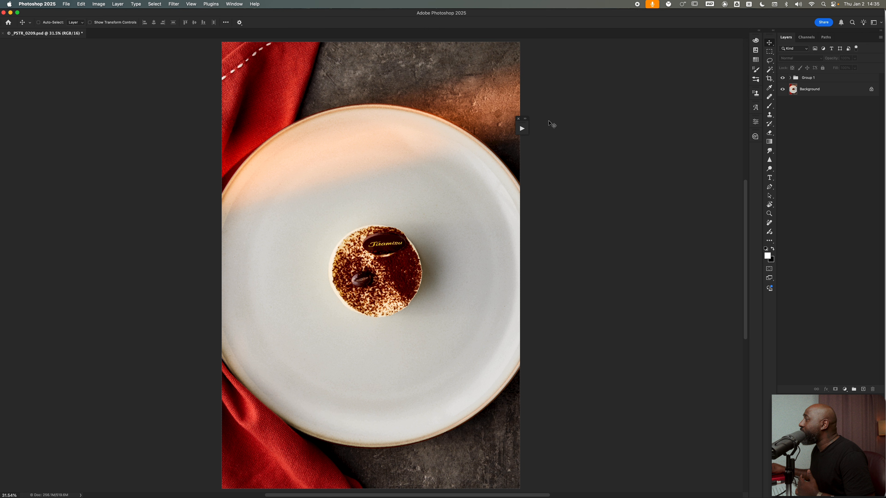
{"action": "left_click_drag", "start_coordinate": [525, 125], "coordinate": [756, 137]}
{"action": "left_click", "coordinate": [755, 136]}
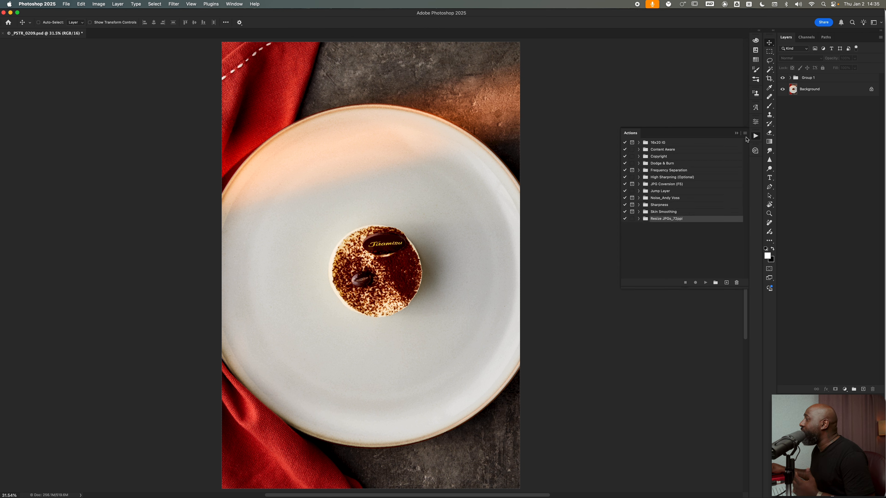
Step: Float the Actions panel beside the image and create a new action set named "Test 1"
{"action": "left_click_drag", "start_coordinate": [639, 135], "coordinate": [563, 107]}
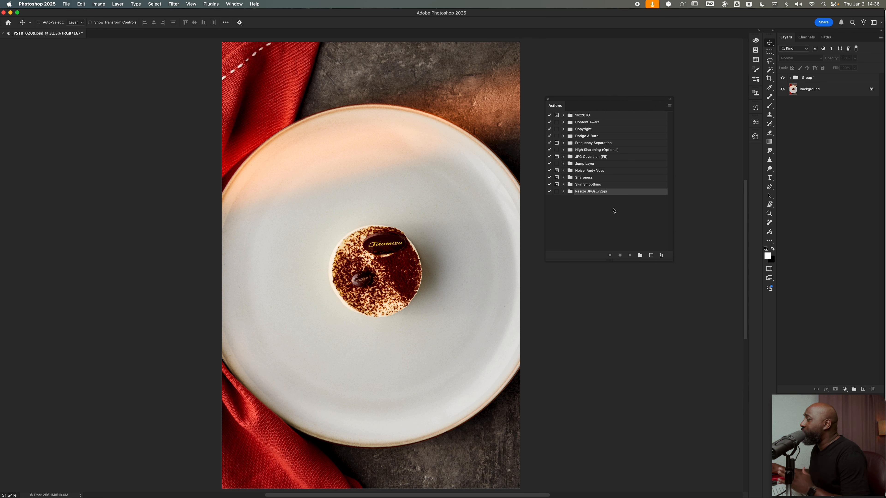
{"action": "left_click", "coordinate": [640, 258]}
{"action": "left_click", "coordinate": [414, 245]}
{"action": "triple_click", "coordinate": [413, 246]}
{"action": "type", "text": "Test 1"}
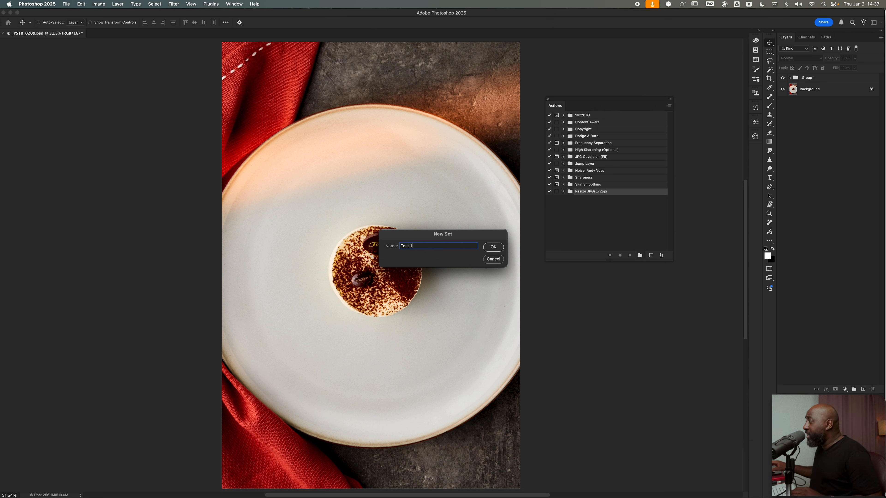
{"action": "left_click", "coordinate": [494, 247]}
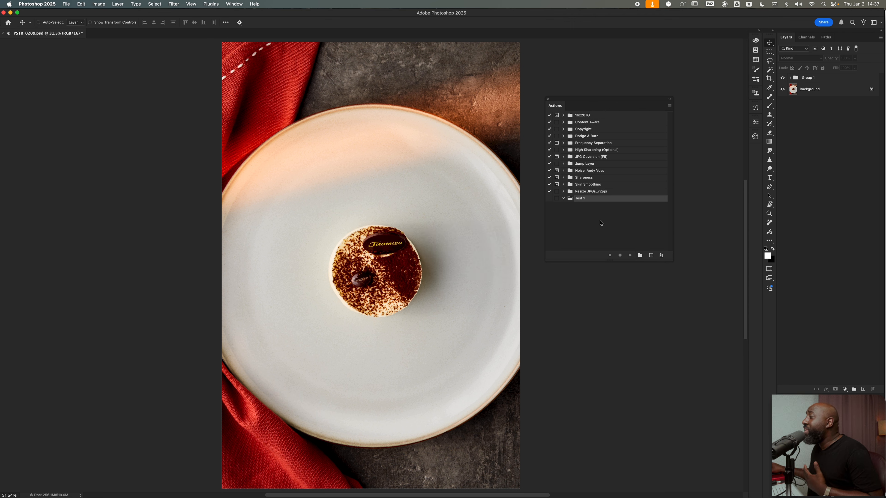
Step: Start a new action named "Test 1 FULL" in the Test 1 set
{"action": "left_click", "coordinate": [650, 255]}
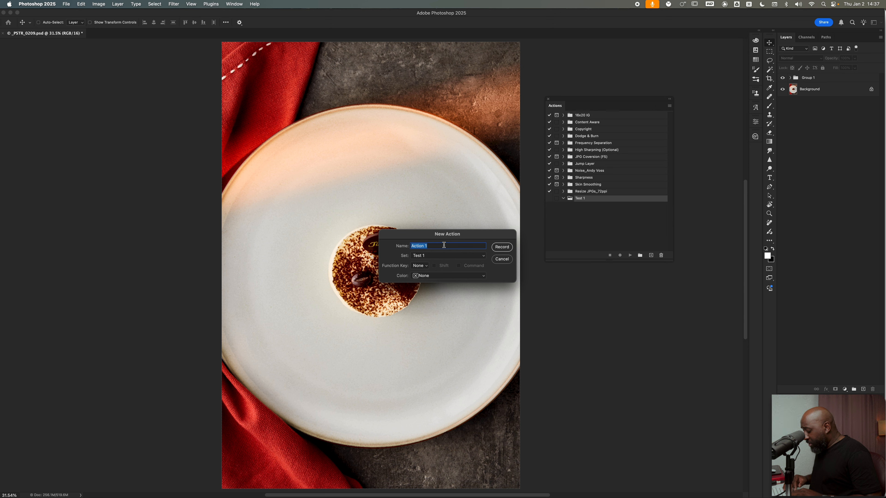
{"action": "type", "text": "Test 1"}
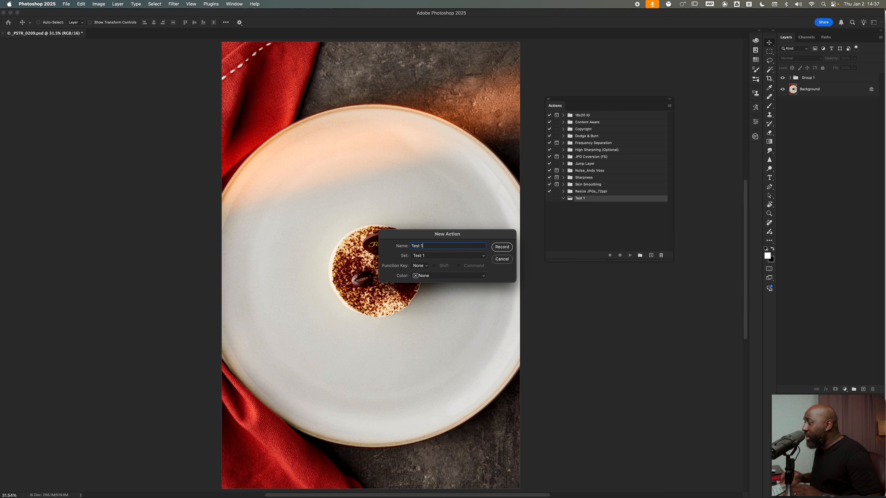
{"action": "type", "text": " FULL"}
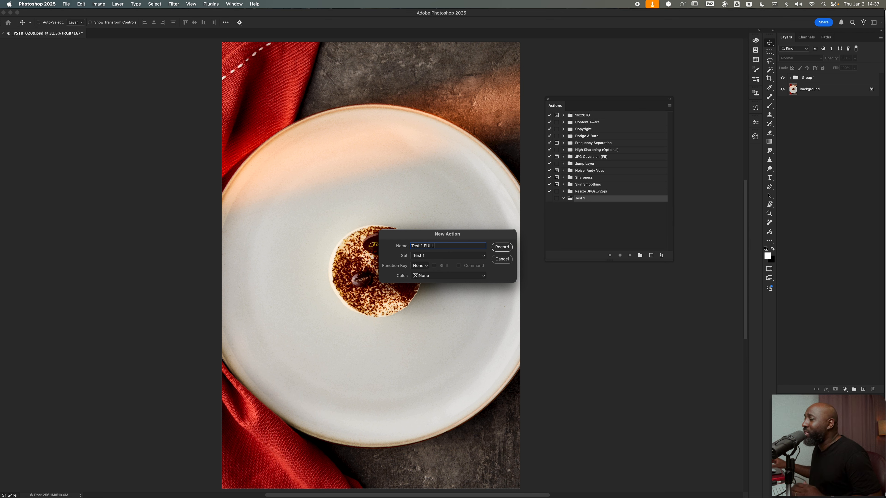
{"action": "left_click", "coordinate": [425, 257]}
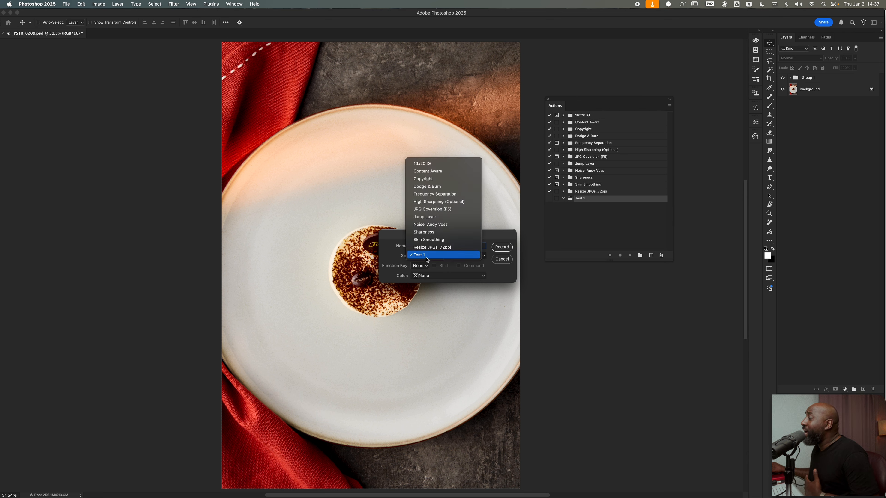
{"action": "left_click", "coordinate": [420, 259]}
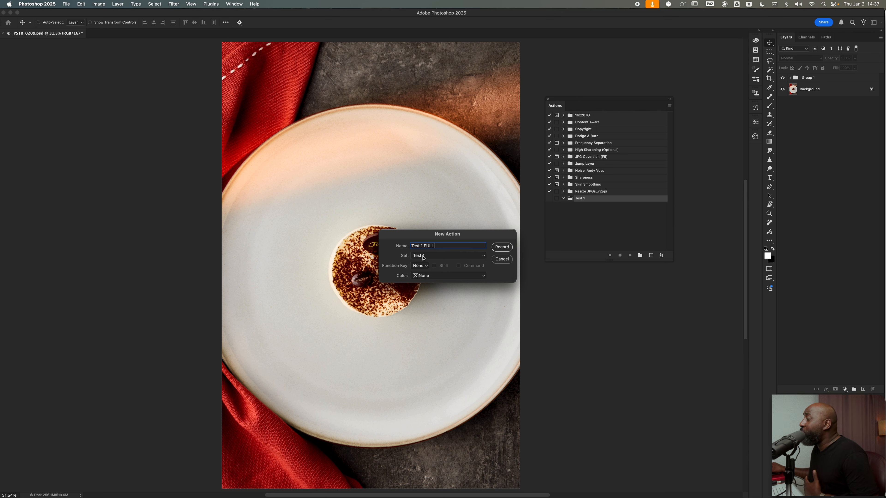
{"action": "left_click", "coordinate": [421, 257]}
{"action": "left_click", "coordinate": [429, 255]}
{"action": "left_click", "coordinate": [431, 259]}
{"action": "left_click", "coordinate": [431, 259]}
Step: Assign F1 with both the Shift and Command modifiers as the new action's function key
{"action": "left_click", "coordinate": [419, 266]}
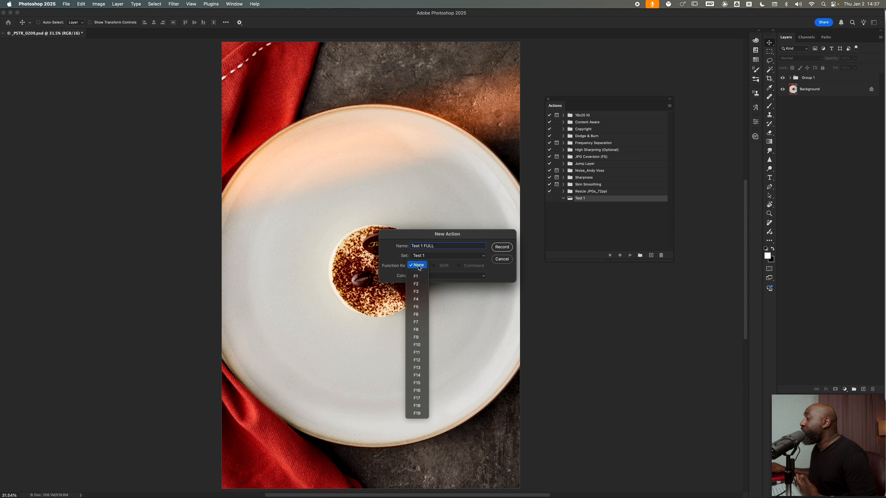
{"action": "left_click", "coordinate": [397, 257]}
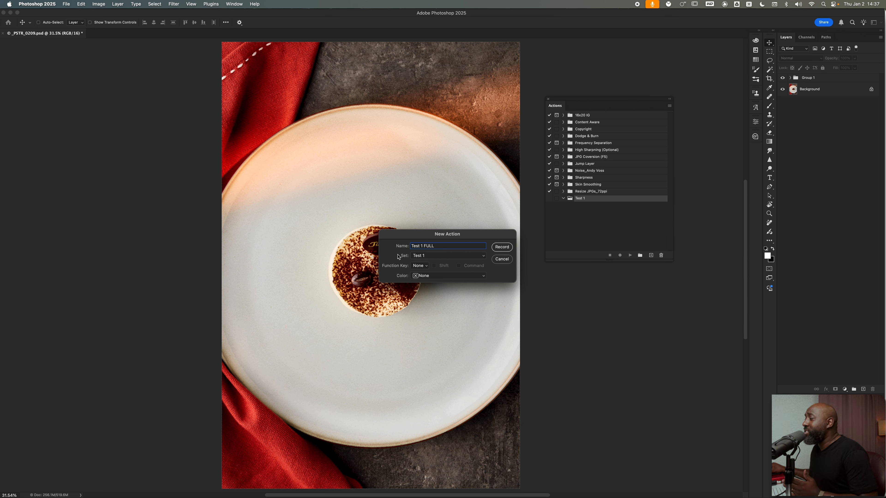
{"action": "left_click", "coordinate": [421, 266]}
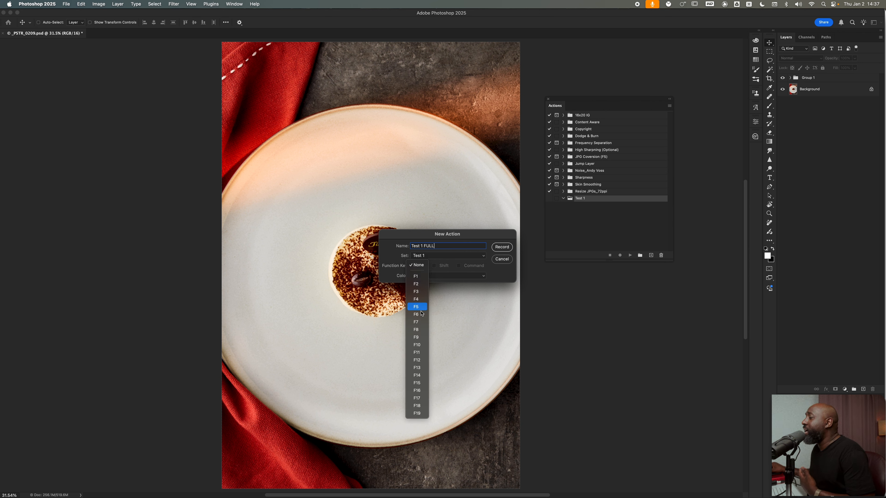
{"action": "left_click", "coordinate": [417, 277]}
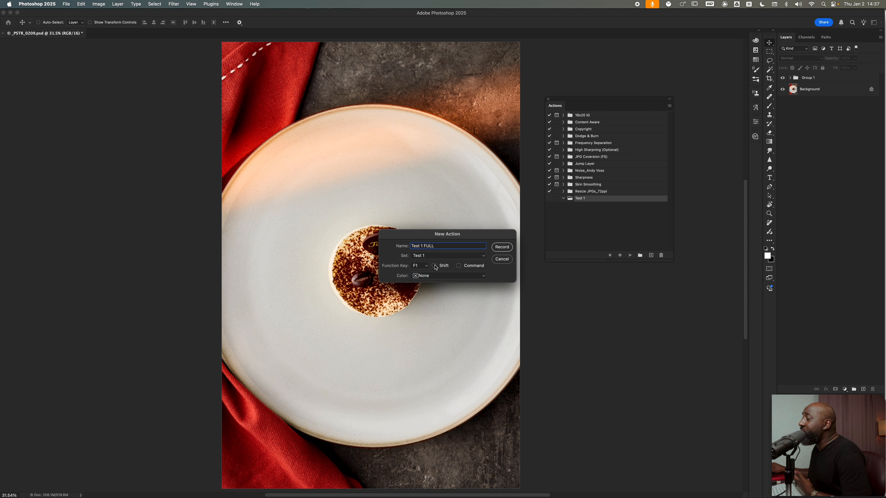
{"action": "left_click", "coordinate": [458, 266]}
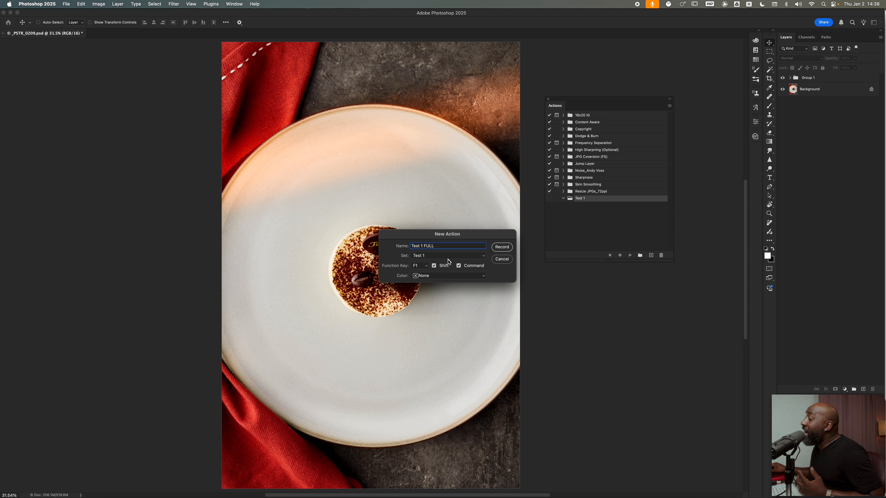
Step: Set the new action's color to Seafoam and start recording it
{"action": "left_click", "coordinate": [441, 276]}
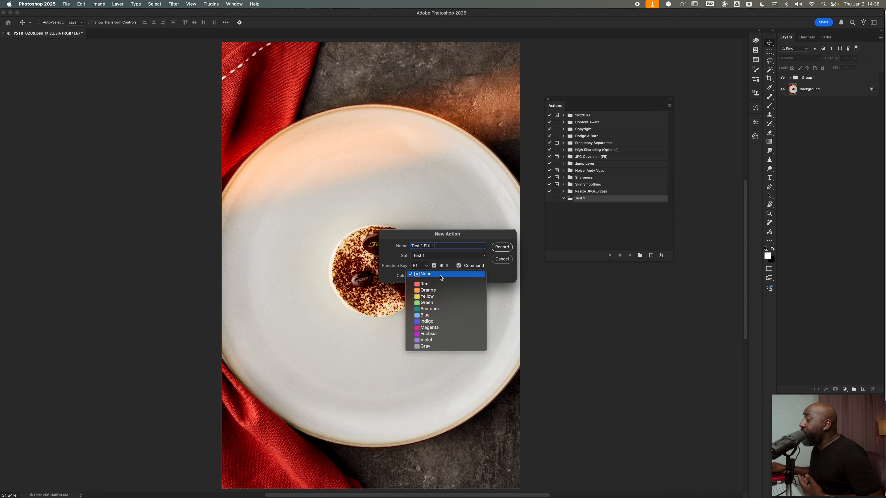
{"action": "left_click", "coordinate": [446, 310]}
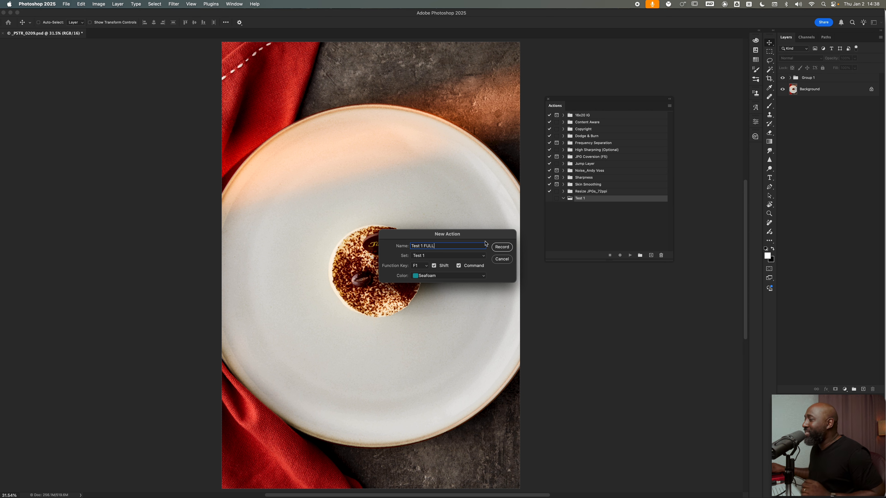
{"action": "left_click", "coordinate": [501, 247]}
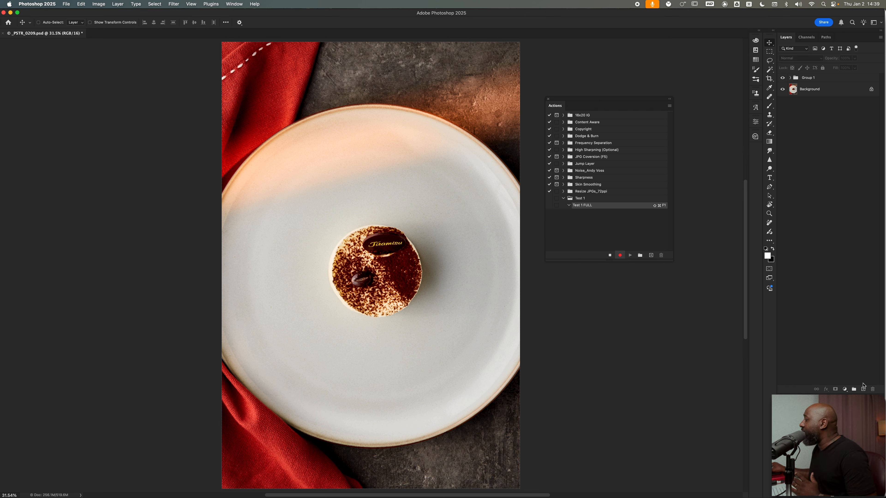
Step: Add a new empty layer above Group 1 and rename it "Blemishes"
{"action": "left_click", "coordinate": [864, 390]}
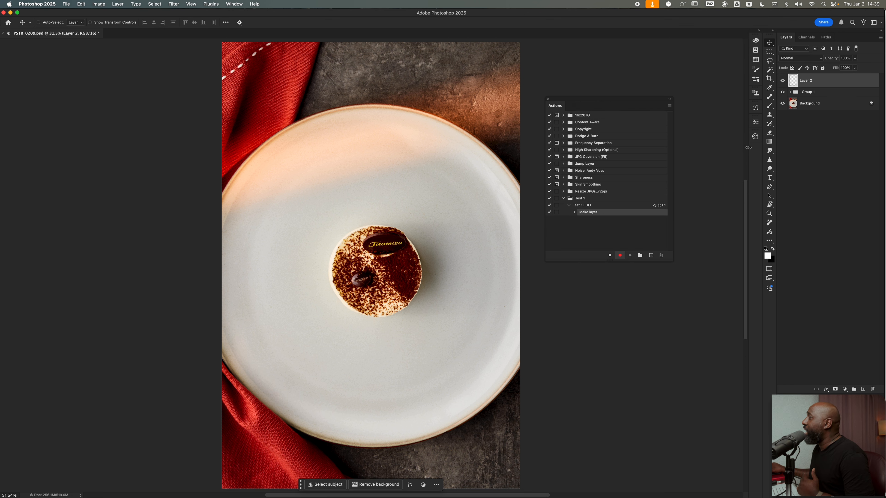
{"action": "double_click", "coordinate": [805, 80]}
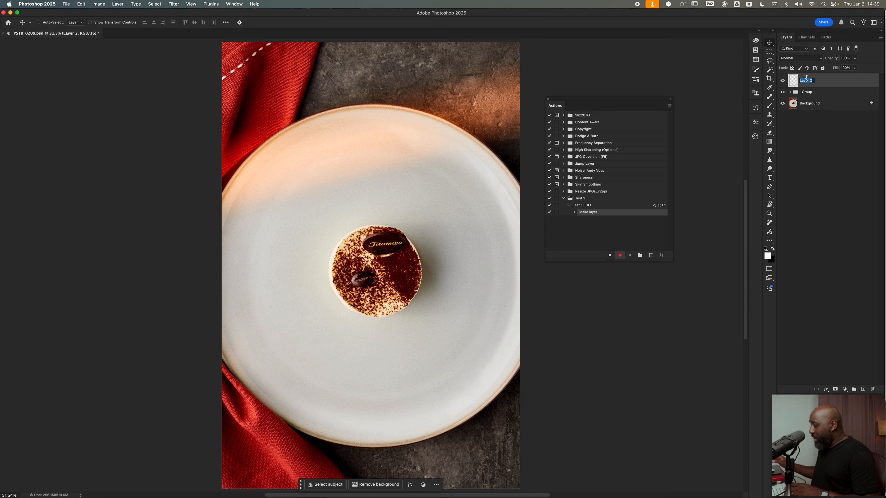
{"action": "type", "text": "Blemishes"}
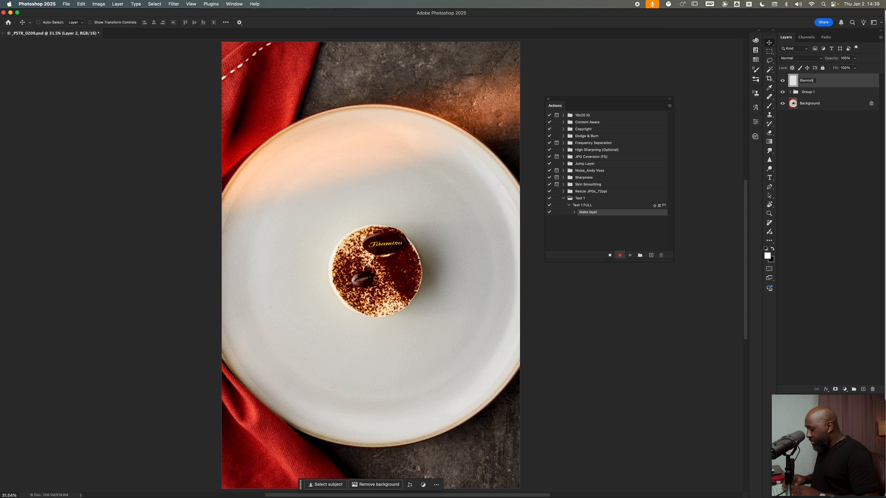
{"action": "key", "text": "Return"}
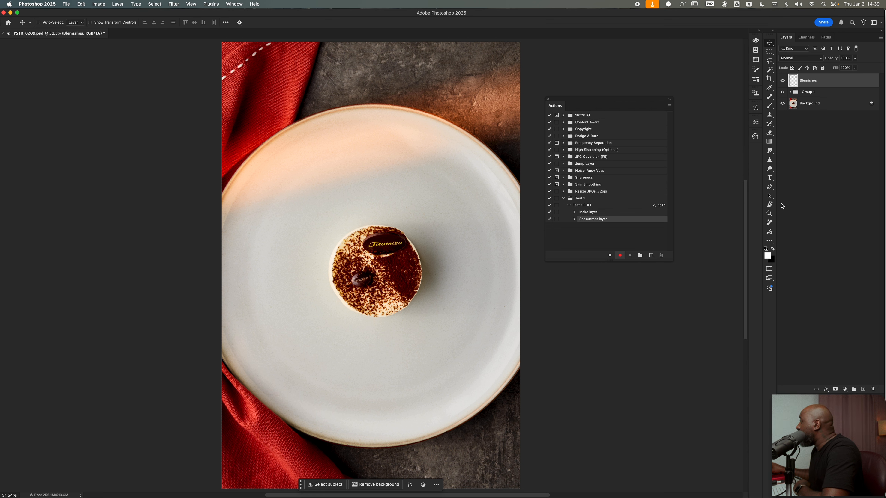
Step: Fill the Blemishes layer with the white foreground color using the Paint Bucket and invert it to black
{"action": "left_click", "coordinate": [770, 241]}
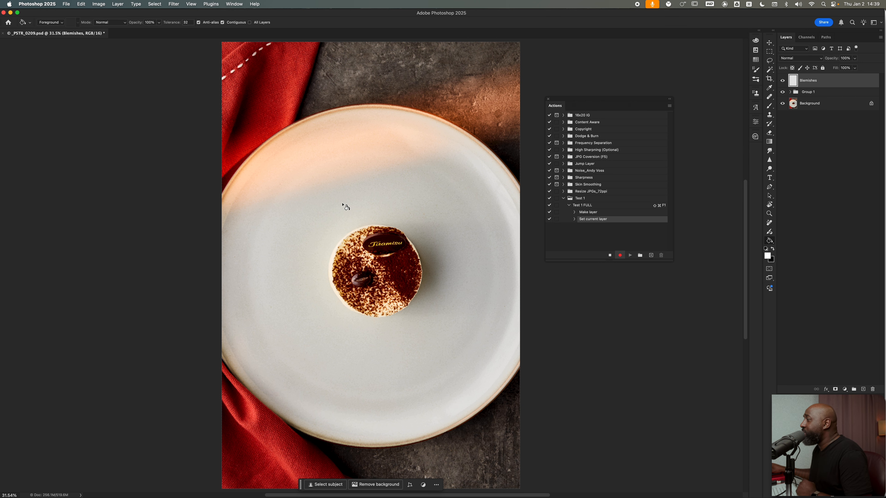
{"action": "left_click", "coordinate": [339, 294]}
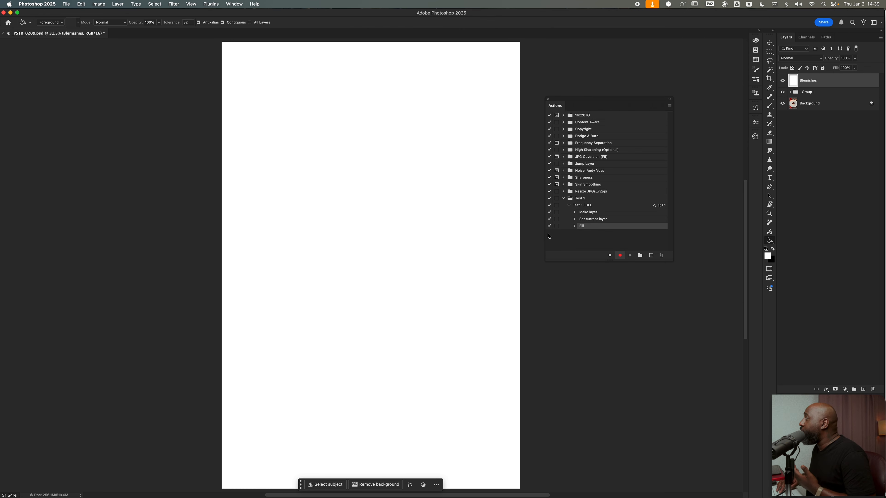
{"action": "key", "text": "super+i"}
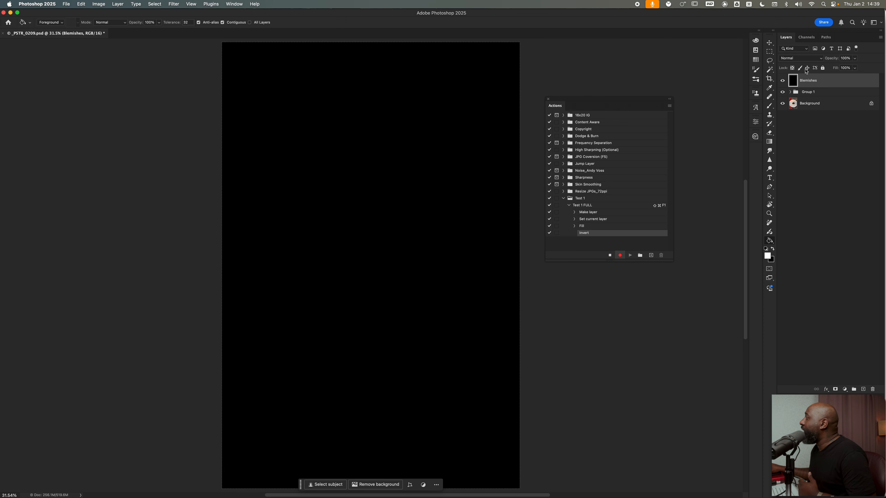
Step: Set the Blemishes layer's blend mode to Screen and add a Curves adjustment layer above it
{"action": "left_click", "coordinate": [804, 59]}
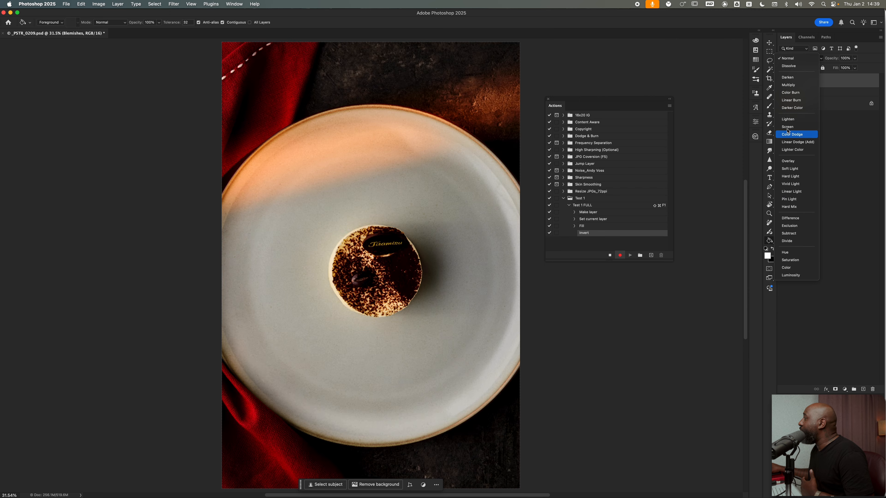
{"action": "left_click", "coordinate": [787, 127]}
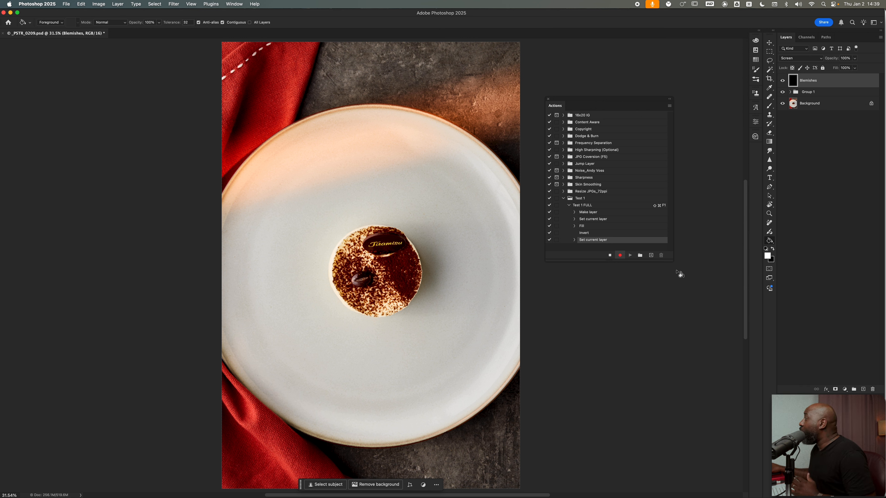
{"action": "left_click", "coordinate": [846, 389]}
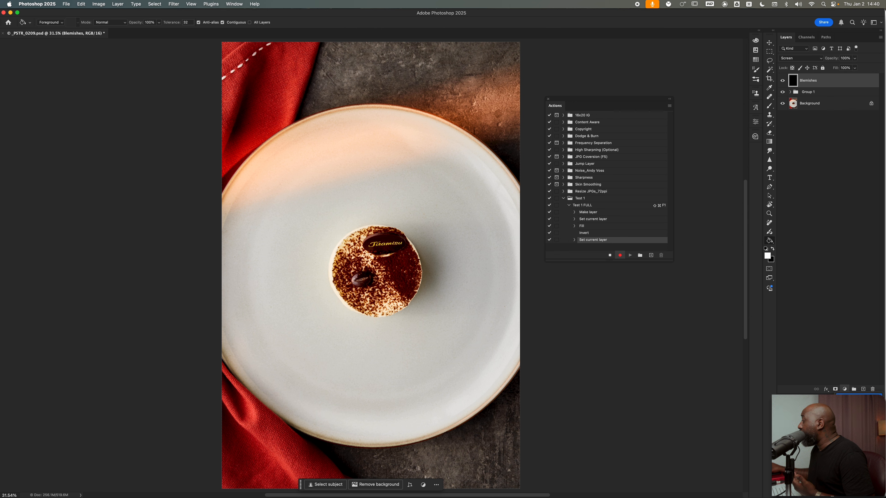
{"action": "left_click", "coordinate": [714, 354]}
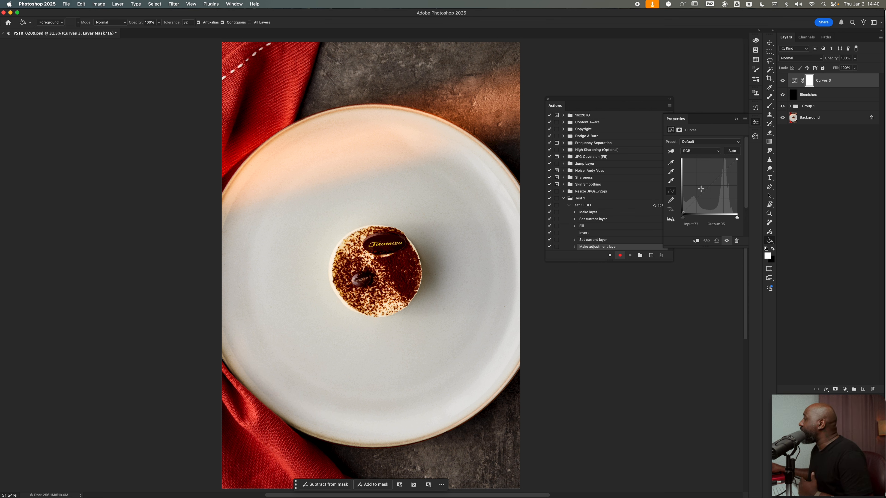
Step: Pull the Red channel curve down to a point at about input 227, output 12
{"action": "left_click", "coordinate": [701, 154]}
{"action": "left_click", "coordinate": [697, 159]}
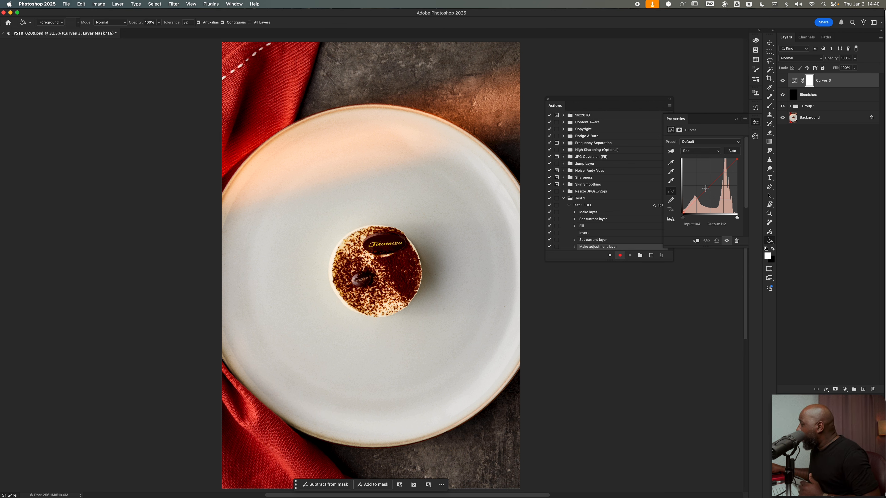
{"action": "left_click_drag", "start_coordinate": [706, 190], "coordinate": [730, 210]}
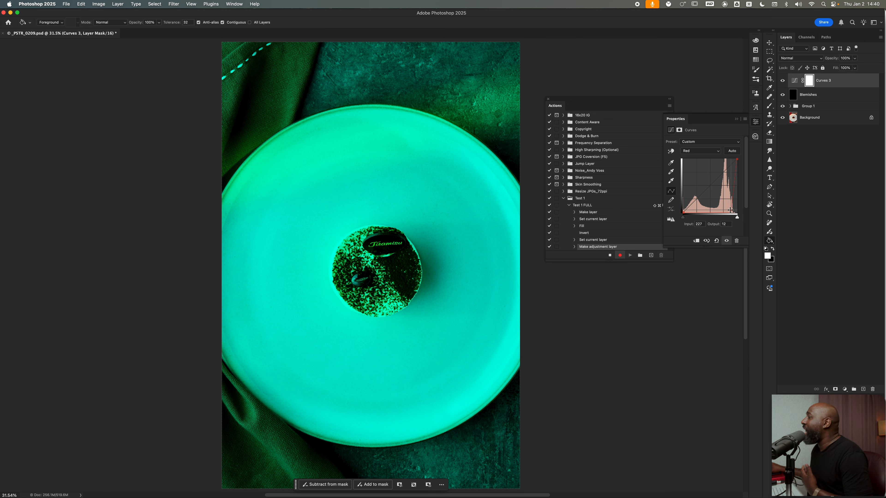
Step: Pull the Green channel curve down to about input 161, output 69, and the Blue channel curve to about input 171, output 54
{"action": "left_click", "coordinate": [699, 151]}
{"action": "left_click", "coordinate": [698, 159]}
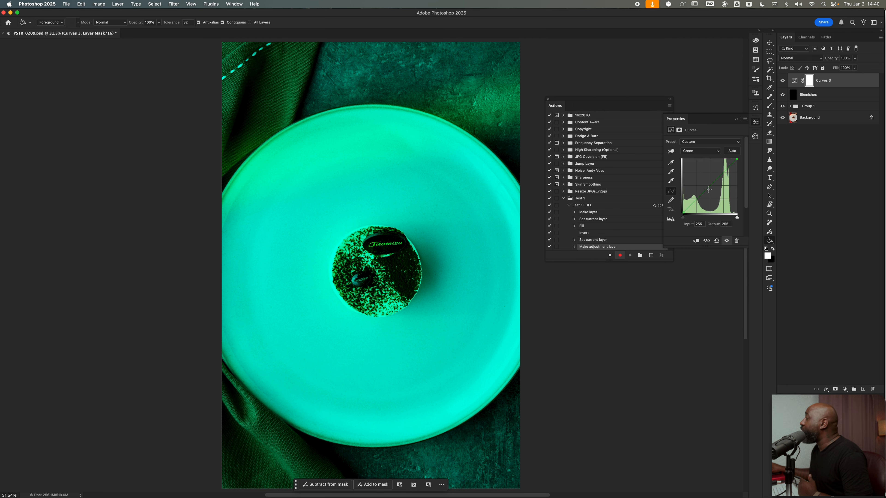
{"action": "mouse_move", "coordinate": [709, 191]}
{"action": "left_mouse_down"}
{"action": "mouse_move", "coordinate": [733, 208]}
{"action": "mouse_move", "coordinate": [717, 198]}
{"action": "left_mouse_up"}
{"action": "left_click", "coordinate": [700, 150]}
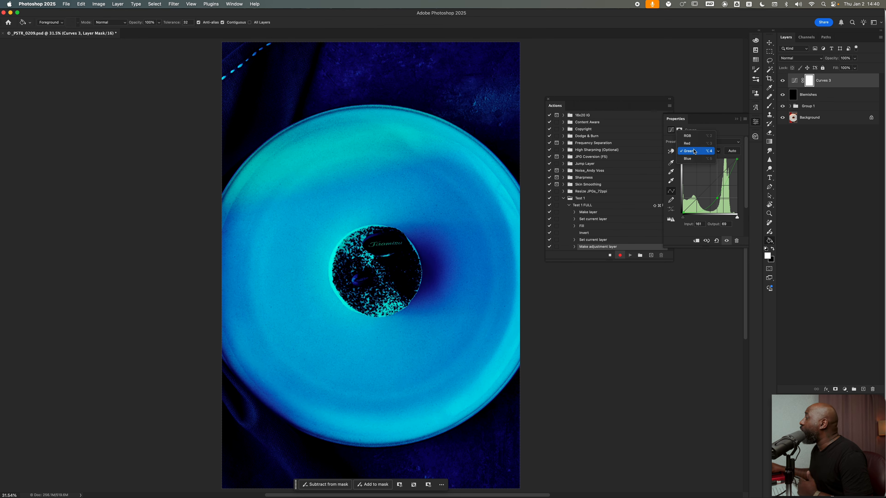
{"action": "left_click", "coordinate": [699, 159]}
{"action": "left_click_drag", "start_coordinate": [706, 187], "coordinate": [719, 201]}
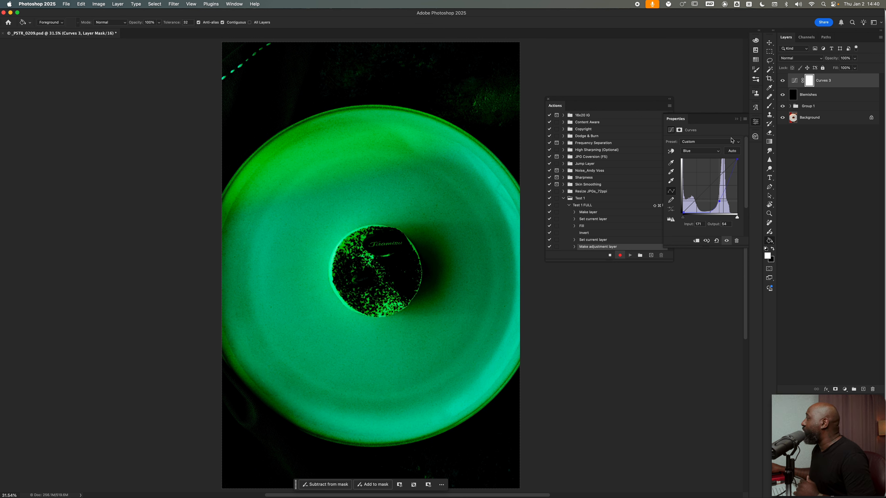
{"action": "left_click", "coordinate": [736, 118]}
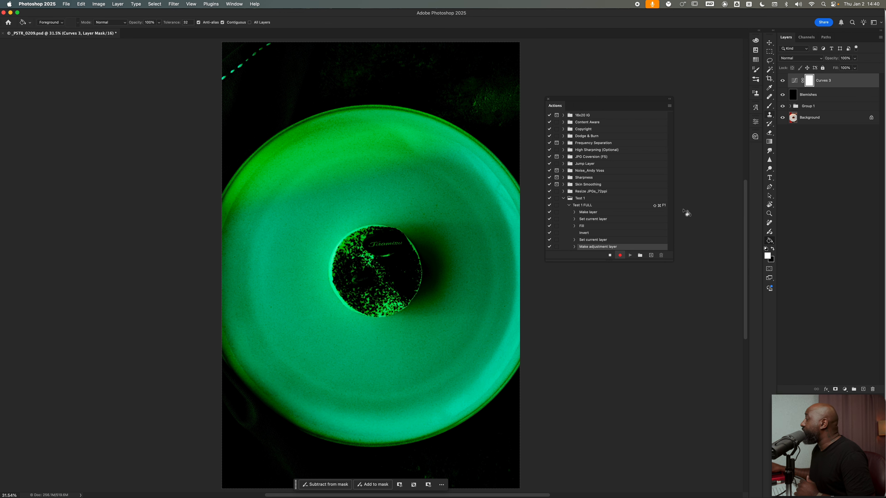
Step: Reduce the Curves 3 layer's opacity to 12% and toggle its visibility off and back on
{"action": "left_click", "coordinate": [855, 59]}
{"action": "left_click_drag", "start_coordinate": [857, 67], "coordinate": [828, 70]}
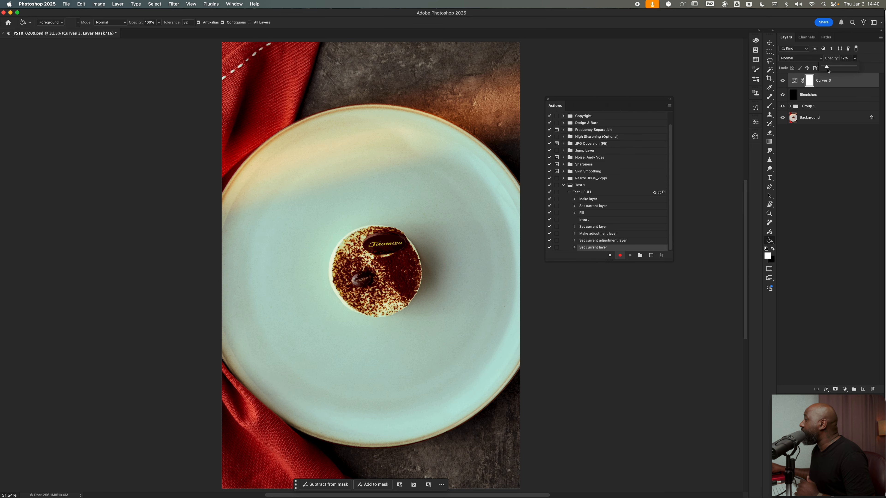
{"action": "left_click", "coordinate": [783, 81]}
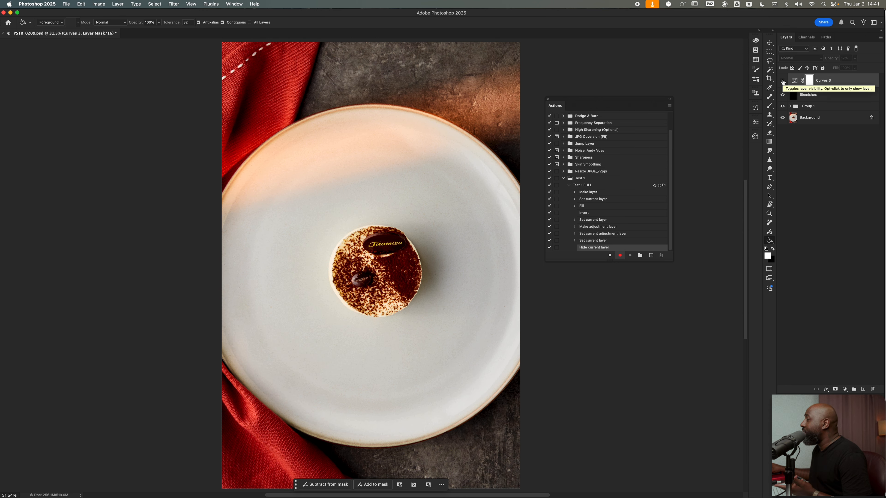
{"action": "left_click", "coordinate": [783, 81]}
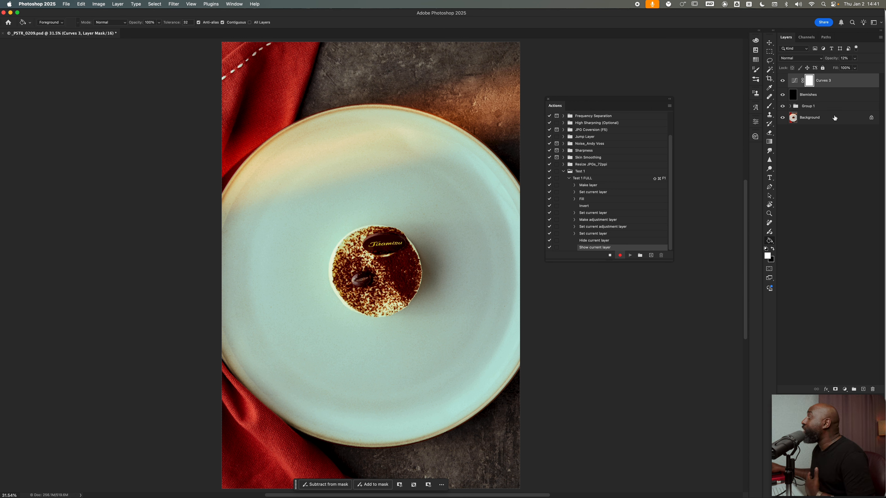
Step: Select the Blemishes layer, reselect Curves 3, and stop recording the action
{"action": "left_click", "coordinate": [829, 95]}
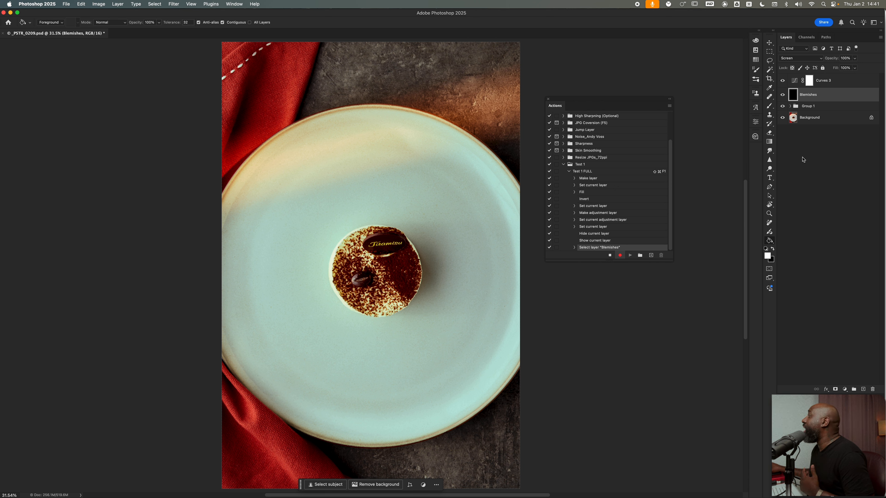
{"action": "left_click", "coordinate": [824, 80]}
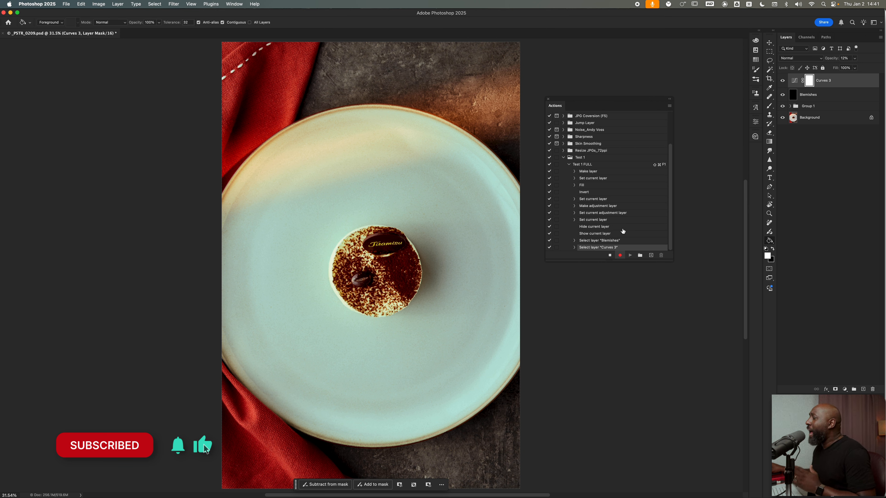
{"action": "left_click", "coordinate": [610, 256]}
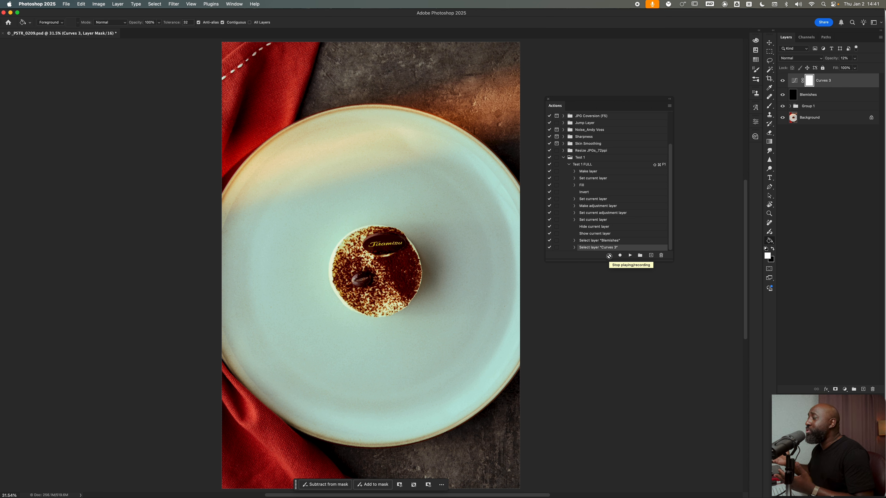
Step: Delete the Blemishes and Curves 3 layers
{"action": "left_click", "coordinate": [832, 96]}
{"action": "key", "text": "BackSpace"}
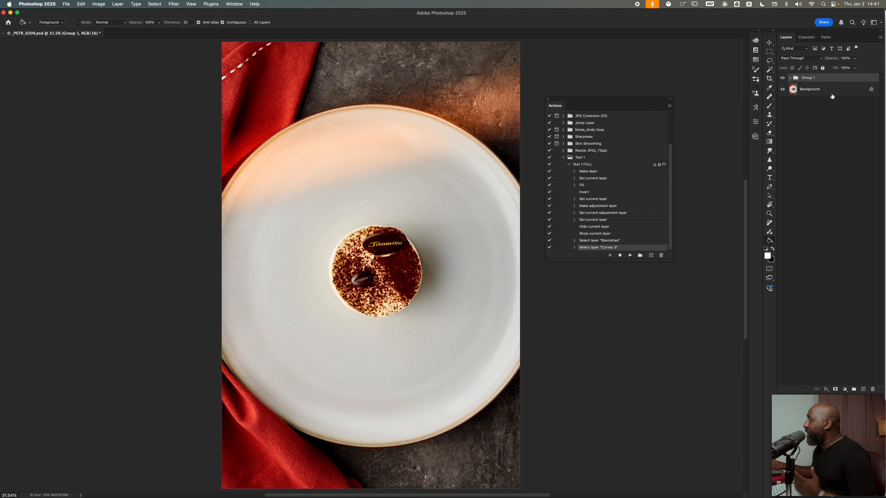
Step: Collapse the recorded steps of the Test 1 FULL action, select the action and play it
{"action": "left_click", "coordinate": [569, 165]}
{"action": "left_click", "coordinate": [569, 206]}
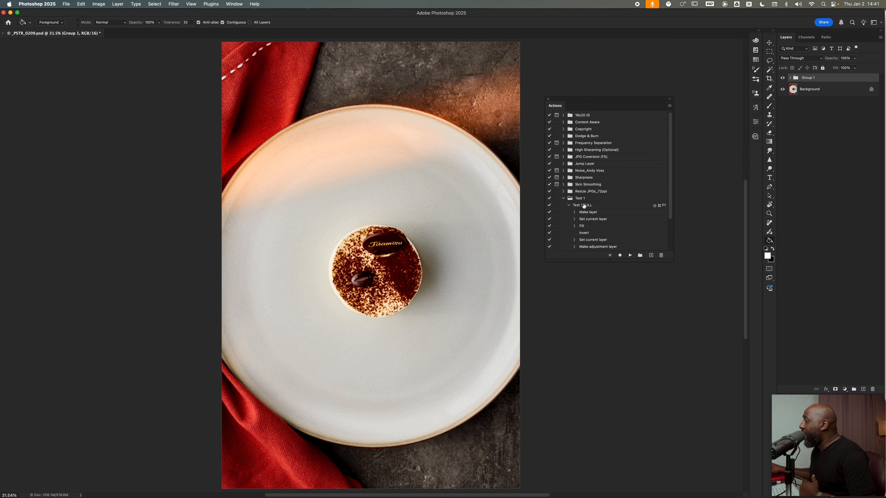
{"action": "scroll", "coordinate": [580, 217], "scroll_direction": "down", "scroll_amount": 3}
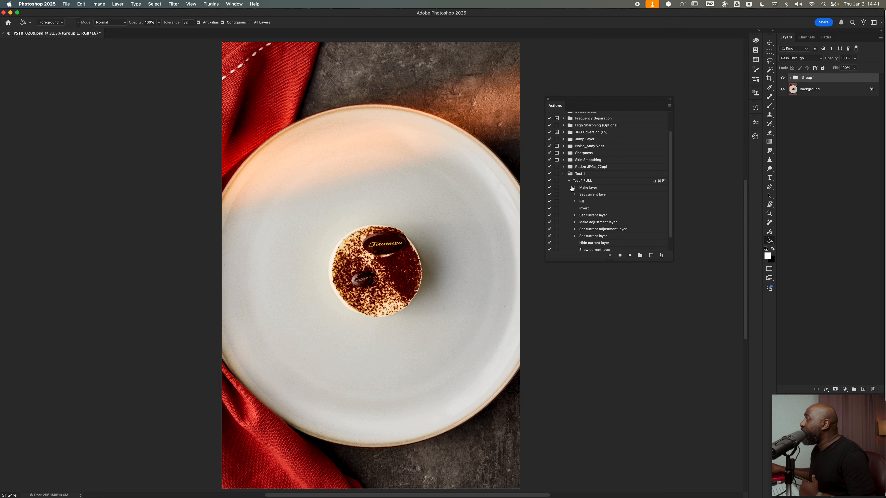
{"action": "left_click", "coordinate": [569, 181]}
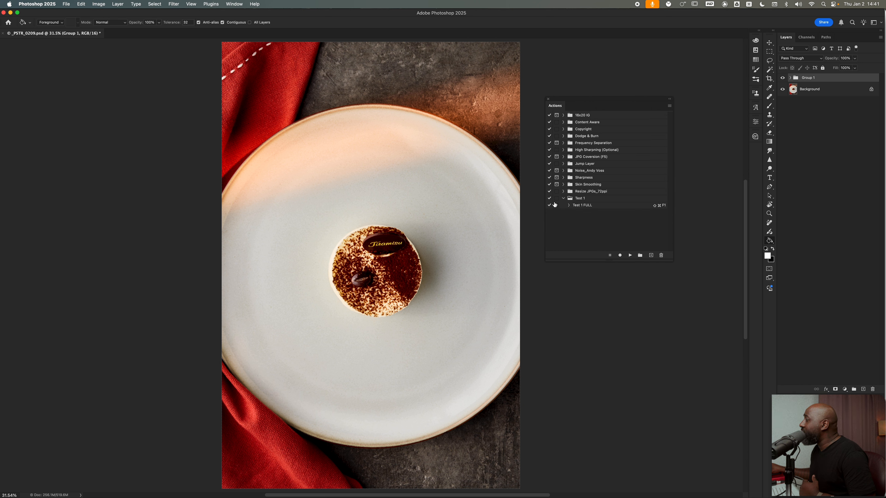
{"action": "left_click", "coordinate": [569, 206]}
{"action": "left_click", "coordinate": [569, 206]}
{"action": "left_click", "coordinate": [585, 206]}
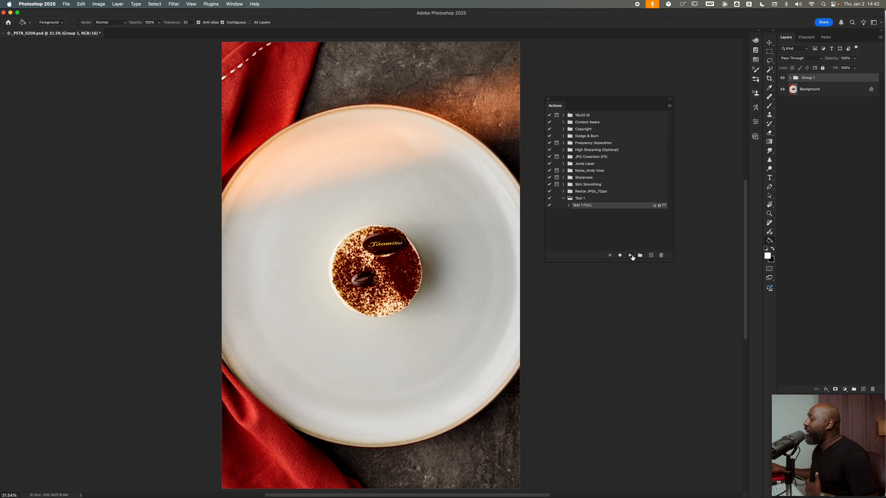
{"action": "key", "text": "shift+super+F1"}
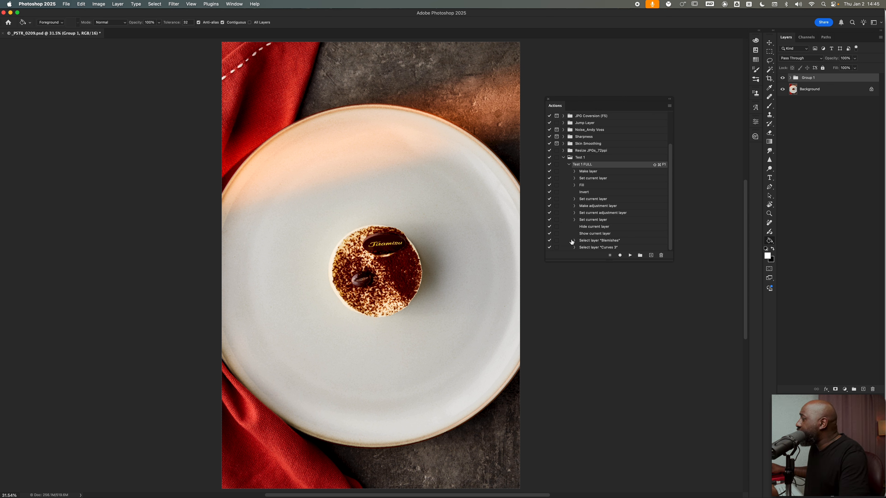
Step: Turn on the dialog toggle for the "Set current adjustment layer" step only and collapse the Test 1 FULL action
{"action": "left_click", "coordinate": [557, 206]}
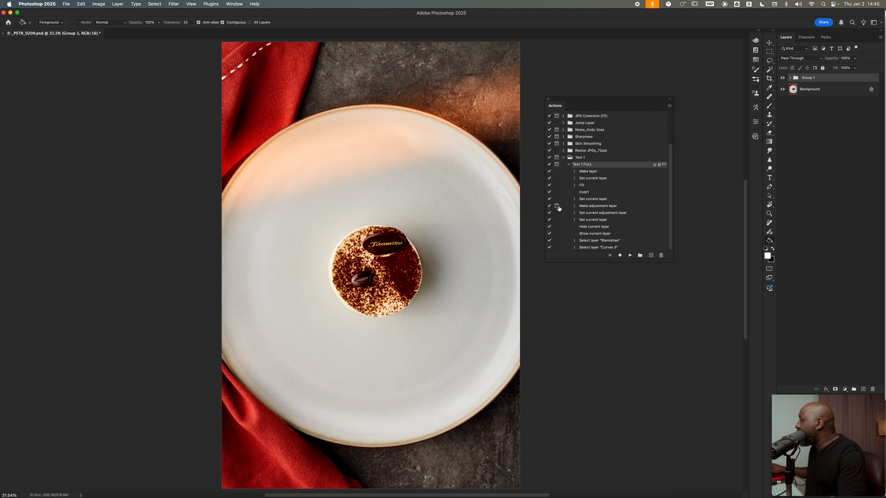
{"action": "left_click", "coordinate": [557, 206]}
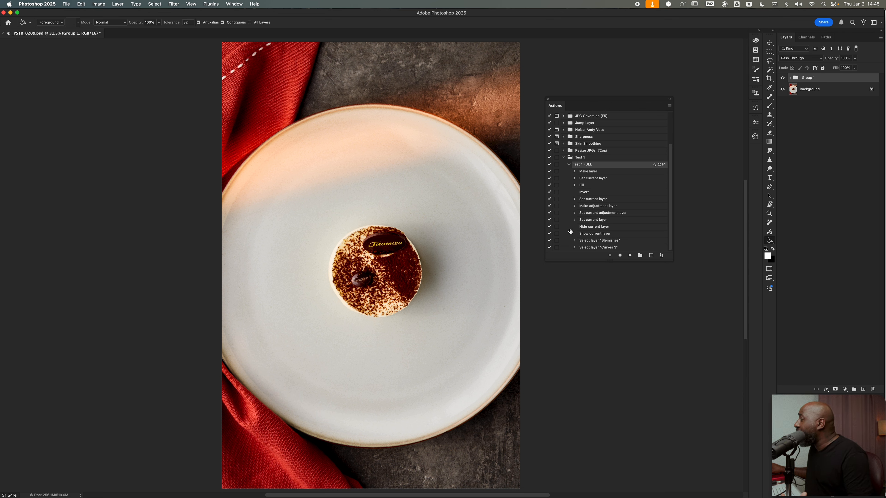
{"action": "left_click", "coordinate": [574, 212]}
{"action": "scroll", "coordinate": [579, 240], "scroll_direction": "down", "scroll_amount": 2}
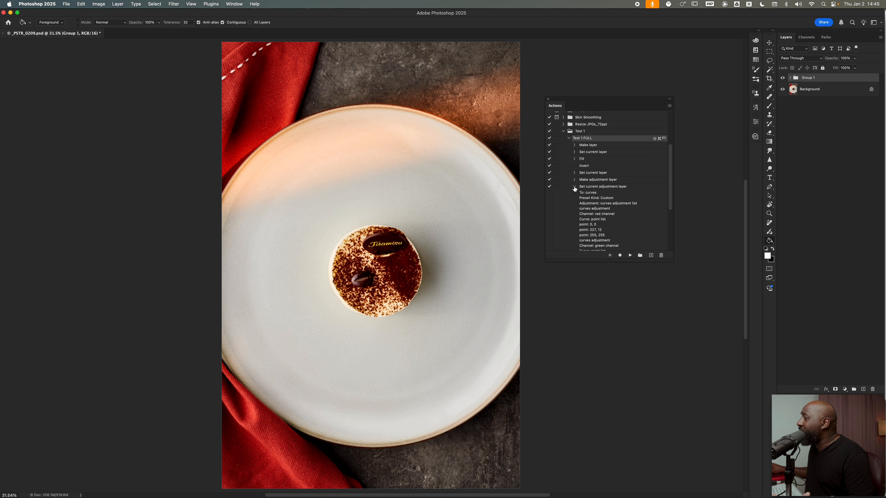
{"action": "scroll", "coordinate": [594, 221], "scroll_direction": "down", "scroll_amount": 2}
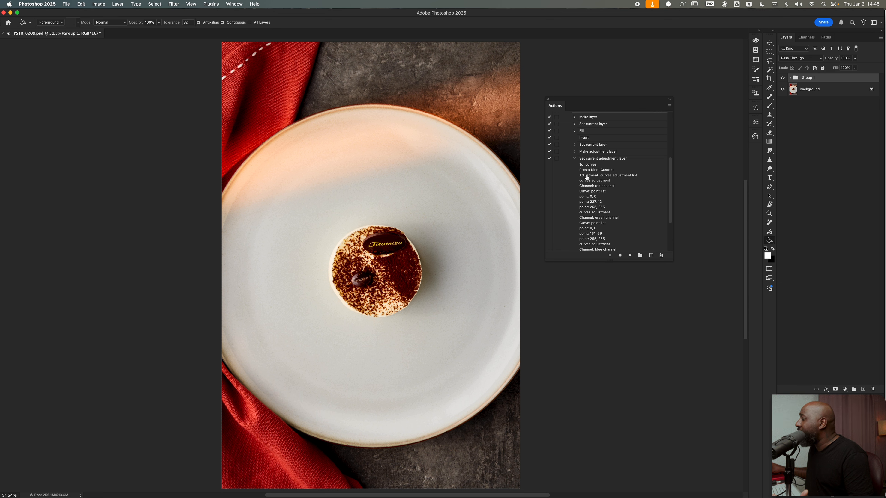
{"action": "left_click", "coordinate": [575, 159]}
{"action": "left_click", "coordinate": [557, 212]}
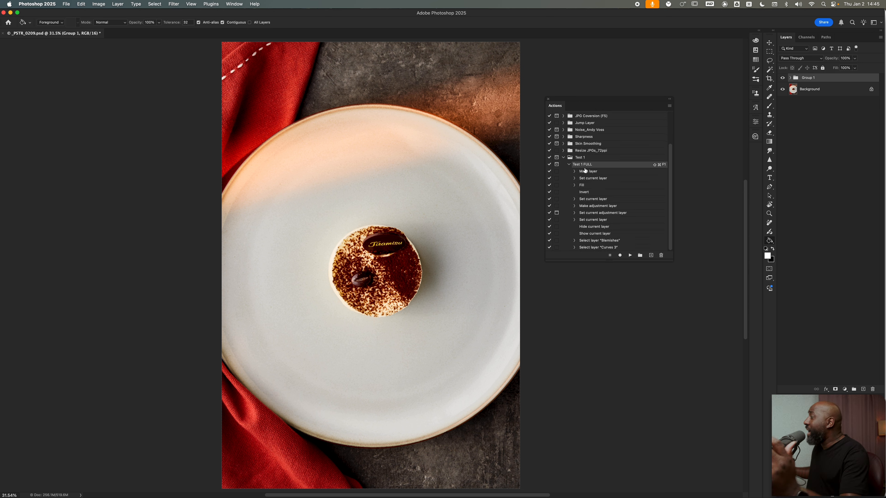
{"action": "left_click", "coordinate": [569, 165]}
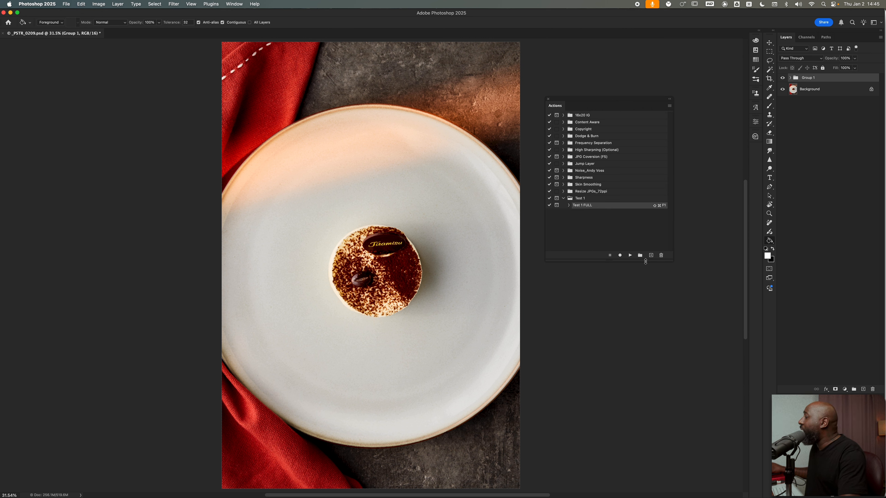
Step: Play the Test 1 FULL action and raise the Red channel curve point to about input 5, output 175
{"action": "left_click", "coordinate": [629, 256]}
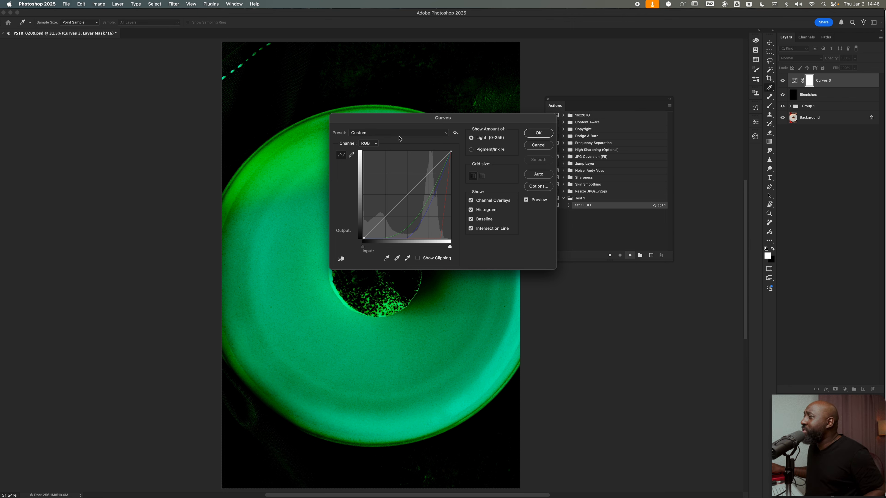
{"action": "left_click", "coordinate": [368, 143]}
{"action": "left_click", "coordinate": [368, 154]}
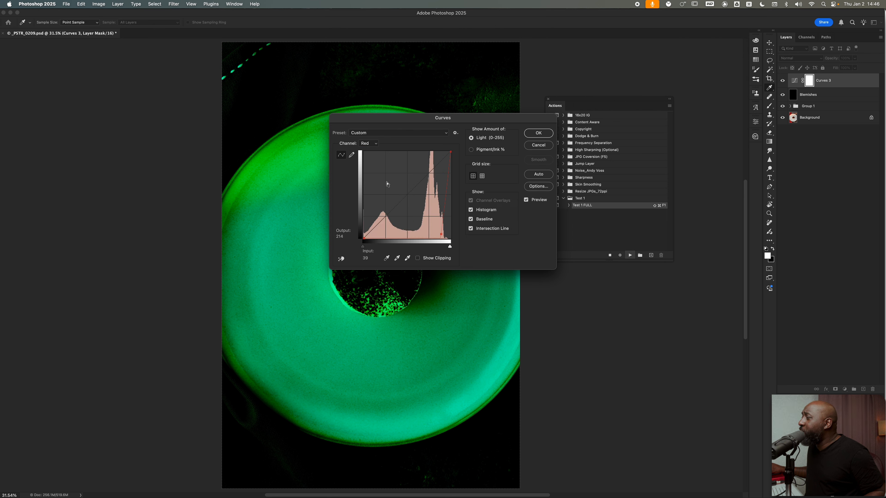
{"action": "left_click_drag", "start_coordinate": [442, 235], "coordinate": [367, 179]}
Step: Raise the Green channel point to about input 25, output 203, and the Blue to about 98, 118, and accept the curves
{"action": "left_click", "coordinate": [368, 143]}
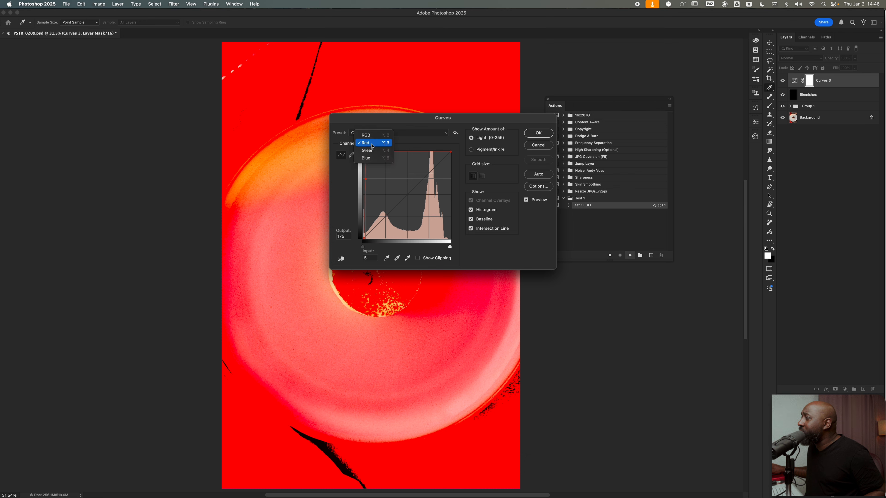
{"action": "left_click", "coordinate": [368, 150]}
{"action": "left_click_drag", "start_coordinate": [419, 215], "coordinate": [373, 169]}
{"action": "left_click", "coordinate": [369, 143]}
{"action": "left_click", "coordinate": [369, 151]}
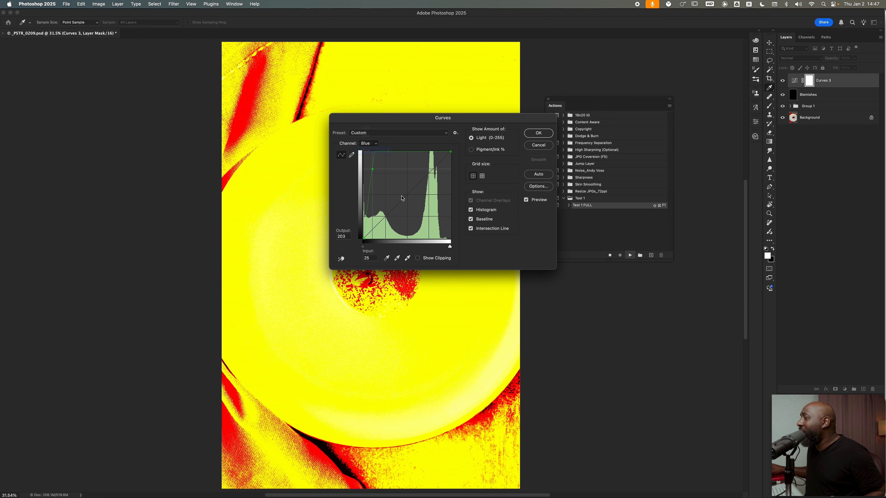
{"action": "left_click_drag", "start_coordinate": [422, 220], "coordinate": [390, 190]}
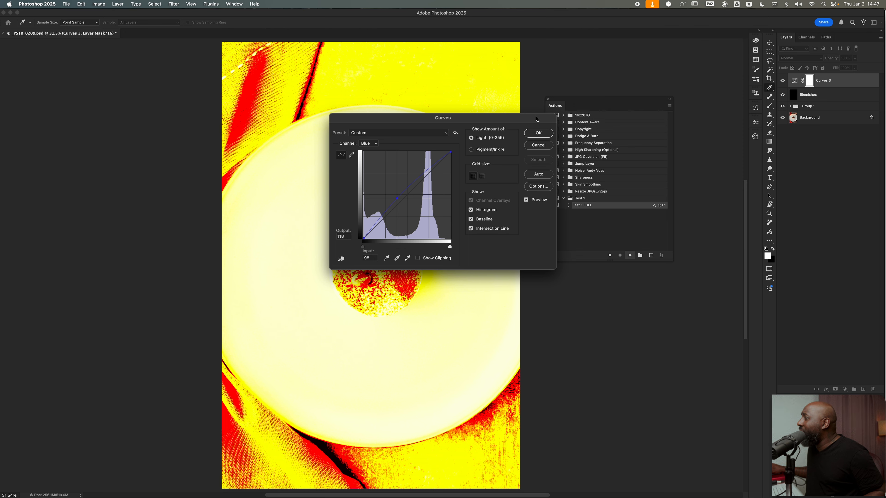
{"action": "left_click", "coordinate": [540, 135]}
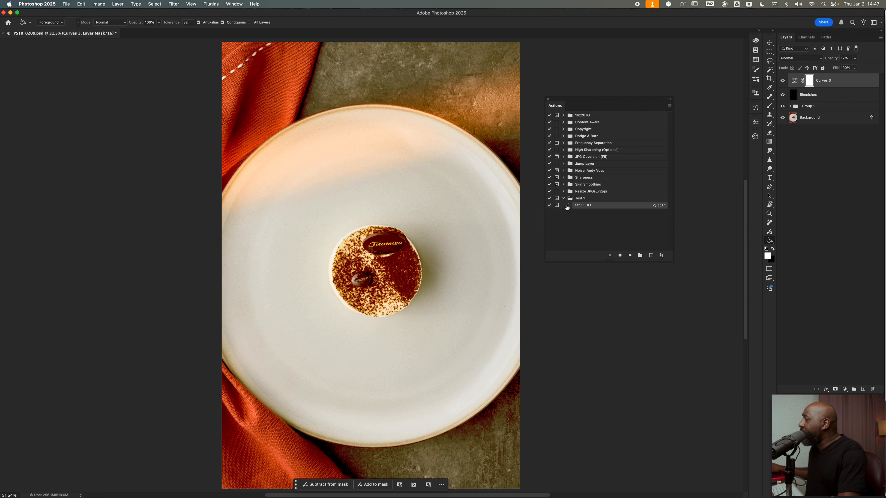
Step: Expand the Test 1 FULL action and review its recorded steps
{"action": "left_click", "coordinate": [569, 205]}
{"action": "scroll", "coordinate": [608, 243], "scroll_direction": "down", "scroll_amount": 2}
{"action": "scroll", "coordinate": [608, 242], "scroll_direction": "down", "scroll_amount": 1}
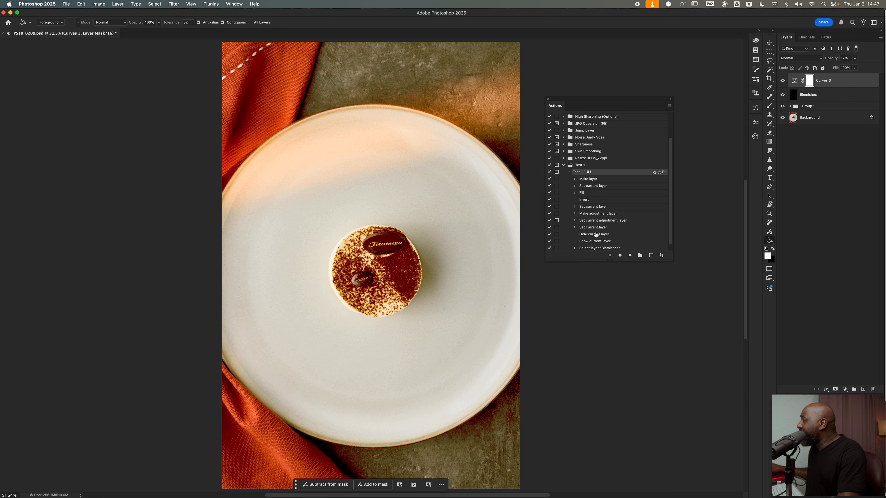
{"action": "scroll", "coordinate": [603, 217], "scroll_direction": "down", "scroll_amount": 1}
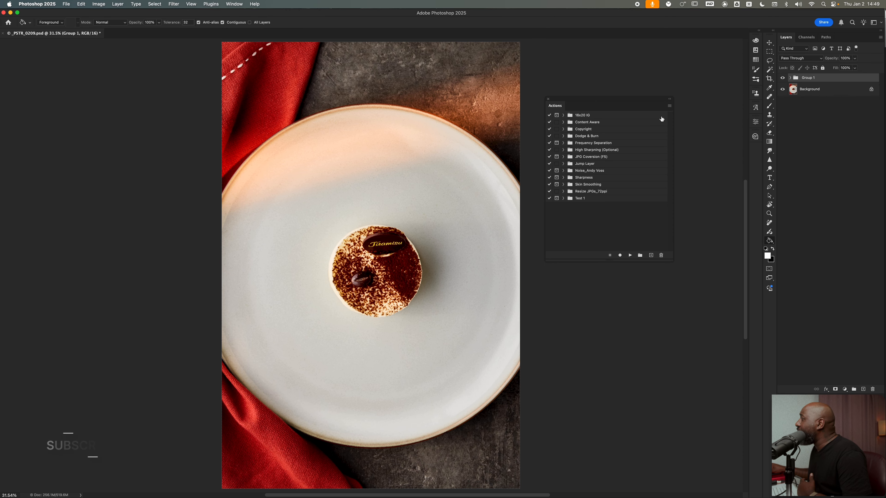
Step: Switch the Actions display to Button Mode
{"action": "left_click", "coordinate": [670, 107]}
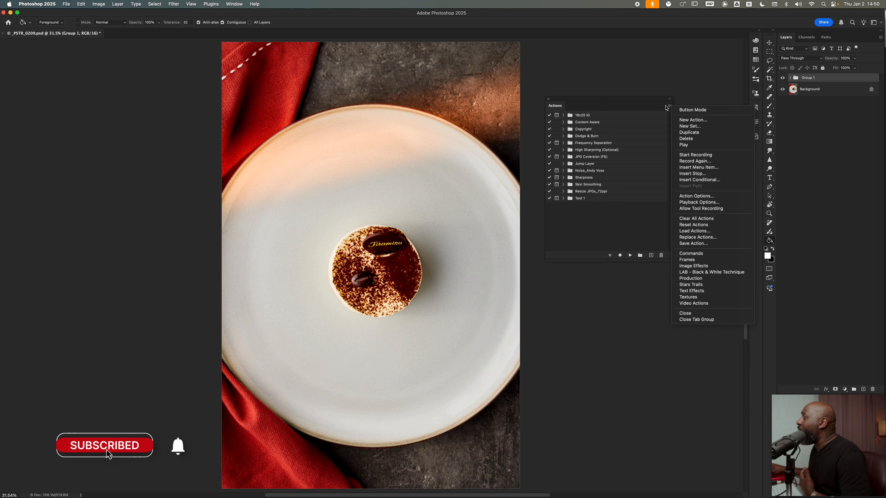
{"action": "left_click", "coordinate": [670, 106]}
{"action": "left_click", "coordinate": [670, 106]}
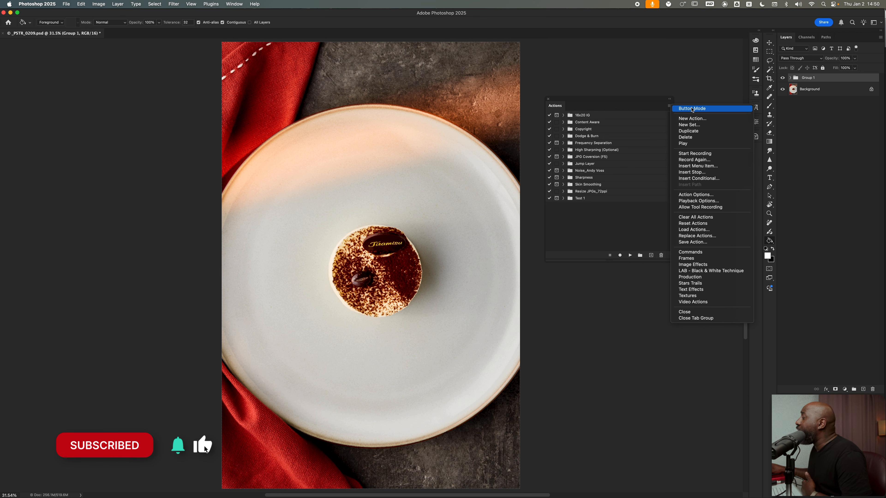
{"action": "left_click", "coordinate": [686, 109]}
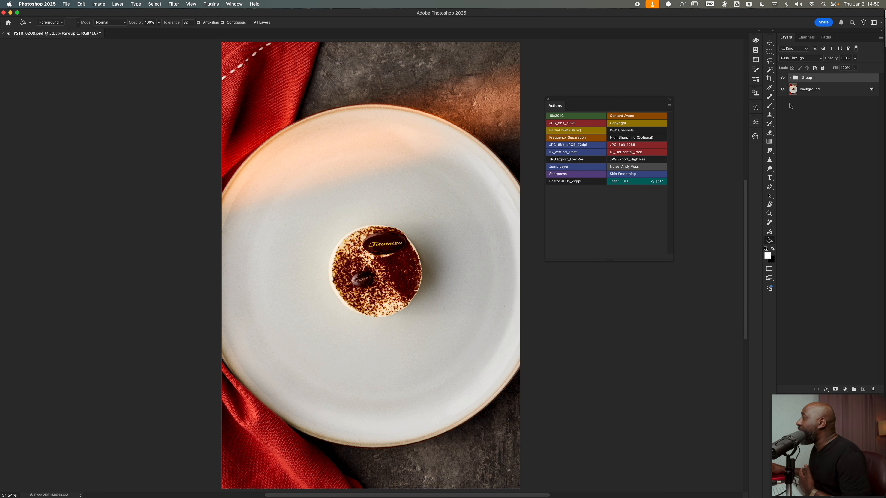
Step: Play the Test 1 FULL action, raise its Red channel curve to about input 75, output 150, and accept the curves
{"action": "left_click", "coordinate": [644, 181]}
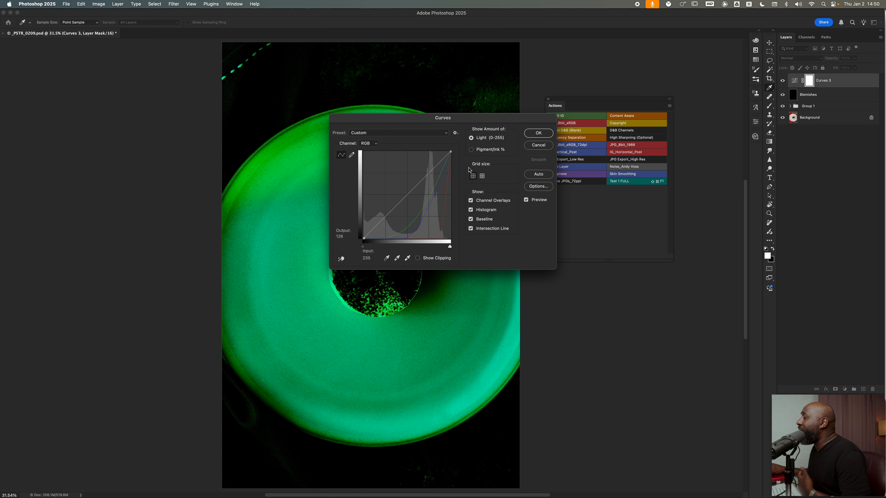
{"action": "left_click", "coordinate": [369, 143]}
{"action": "left_click", "coordinate": [367, 150]}
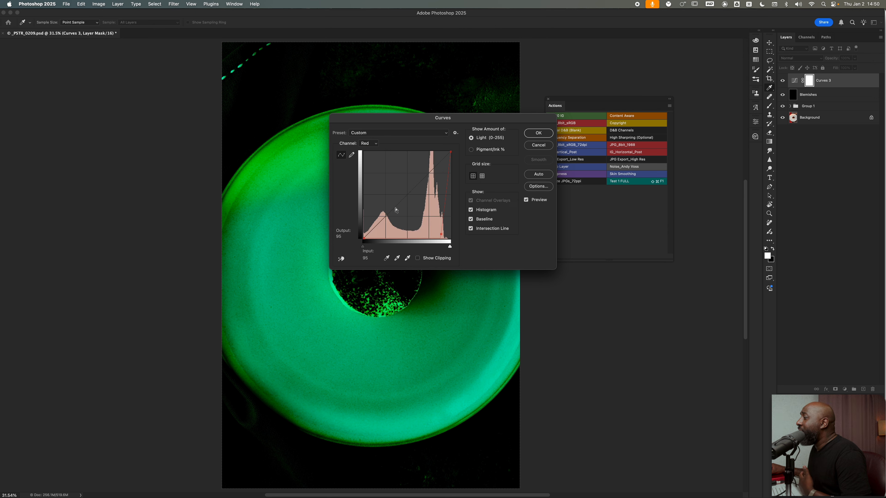
{"action": "left_click_drag", "start_coordinate": [438, 233], "coordinate": [388, 184]}
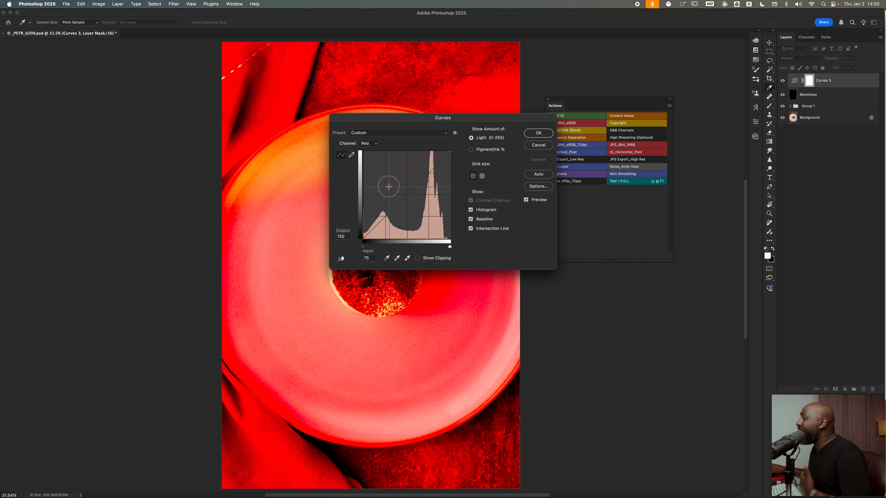
{"action": "left_click", "coordinate": [538, 133]}
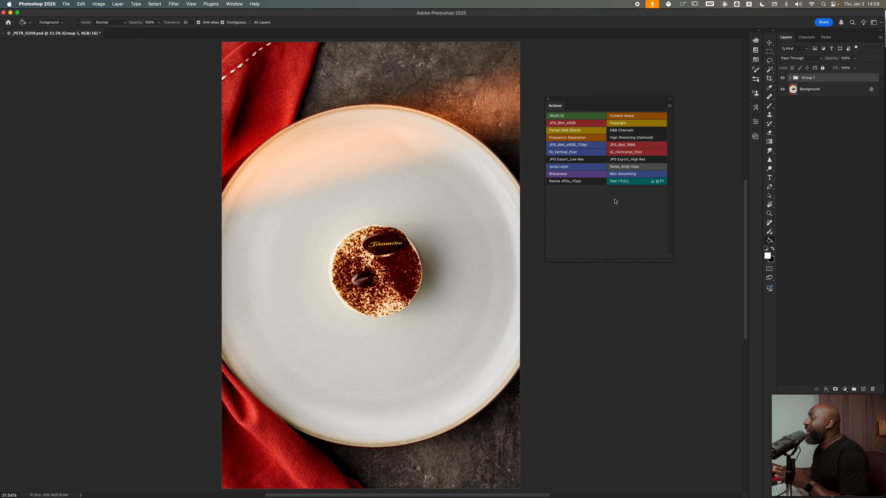
Step: Turn off Button Mode in the Actions display and start saving the Test 1 action set to a file
{"action": "left_click", "coordinate": [670, 106]}
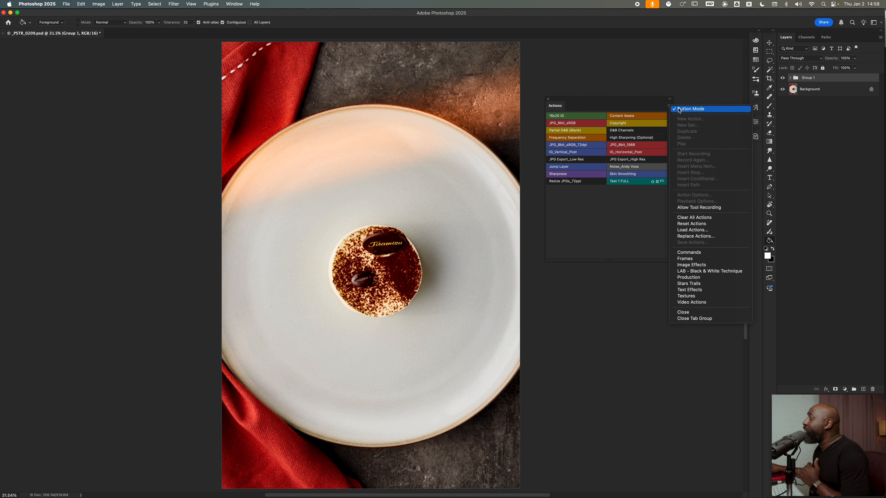
{"action": "left_click", "coordinate": [678, 110]}
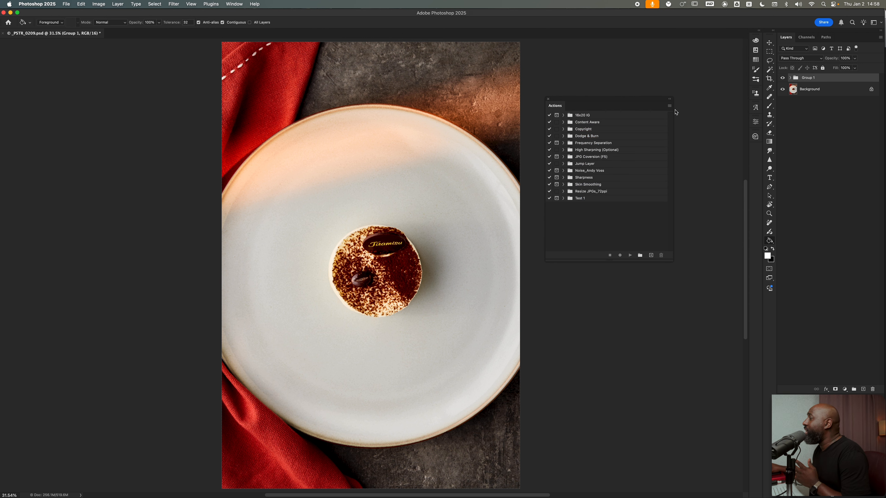
{"action": "left_click", "coordinate": [582, 199]}
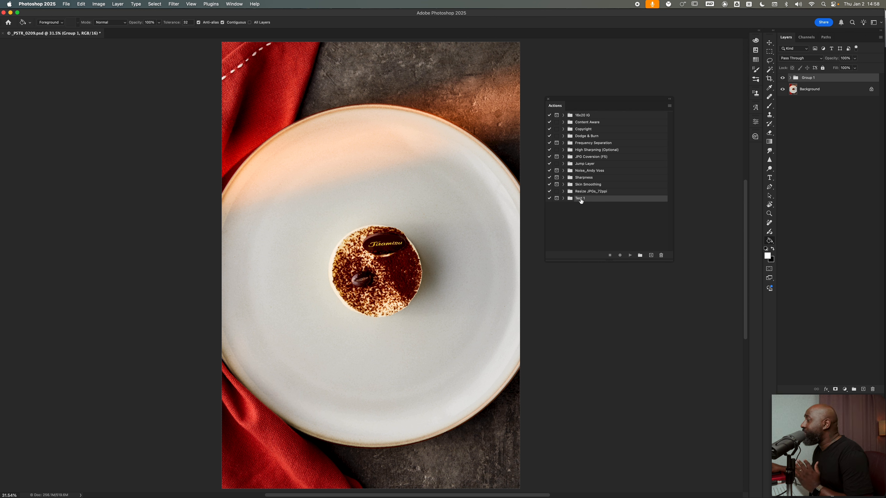
{"action": "left_click", "coordinate": [669, 106]}
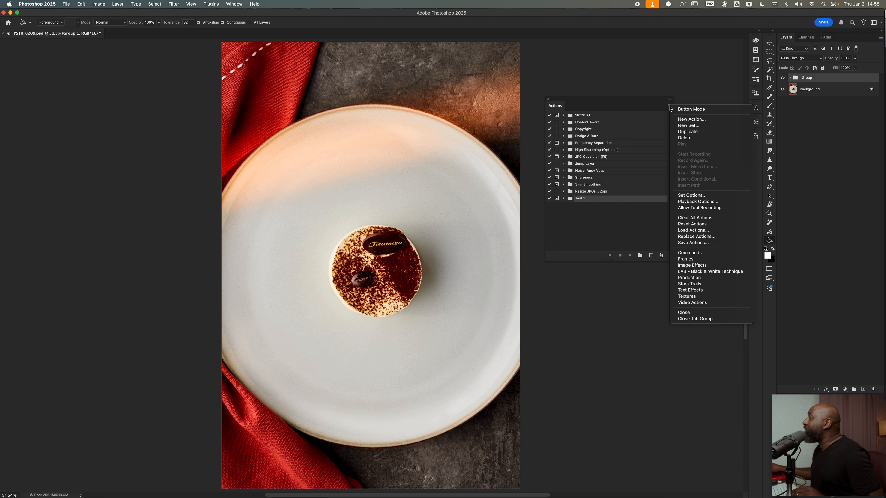
{"action": "left_click", "coordinate": [703, 244]}
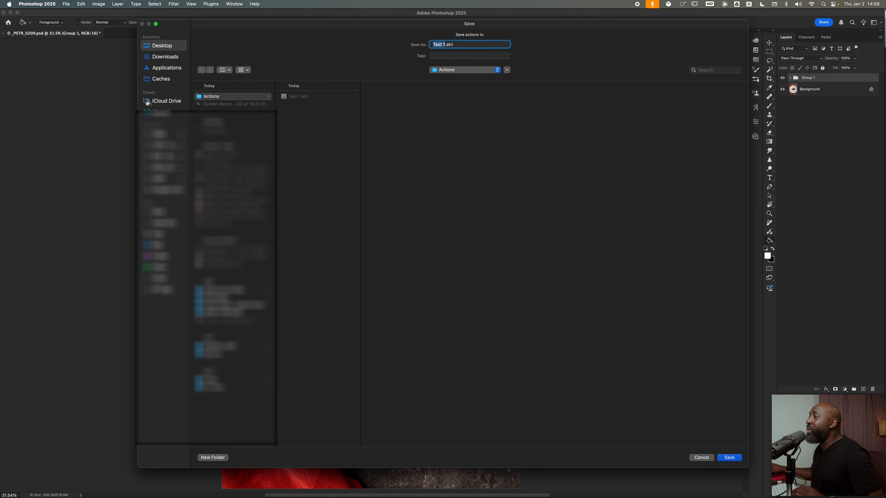
Step: Delete the existing Actions folder from the Desktop and create a new Desktop folder named Actions
{"action": "left_click", "coordinate": [217, 99]}
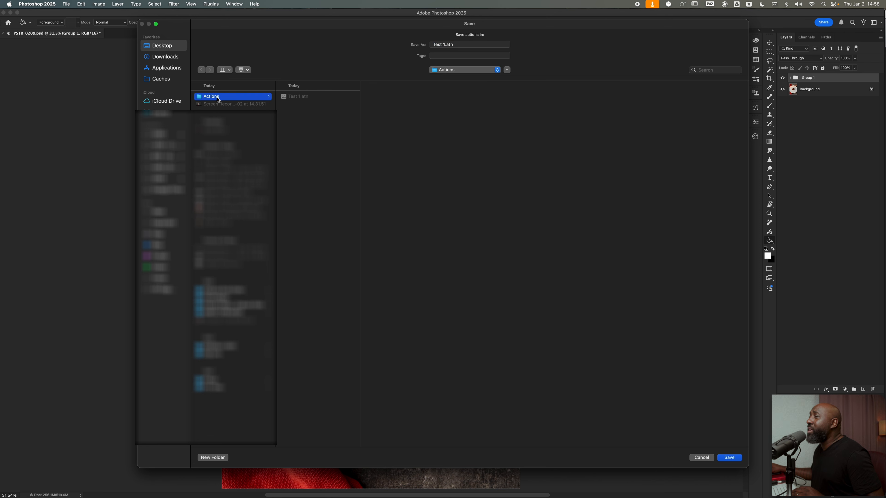
{"action": "key", "text": "super+BackSpace"}
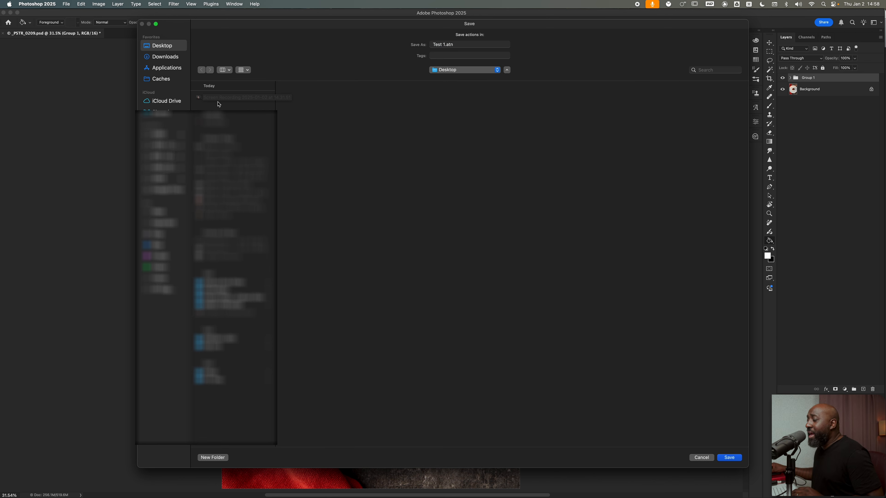
{"action": "left_click", "coordinate": [214, 457]}
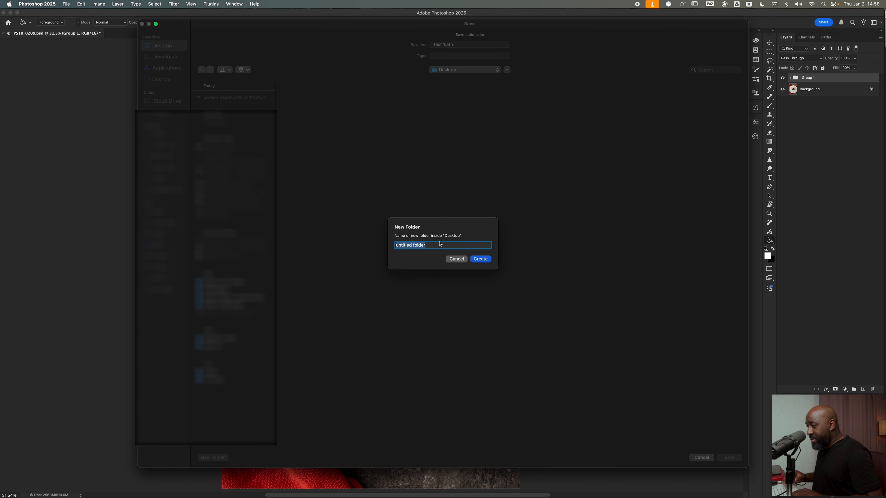
{"action": "type", "text": "Actions"}
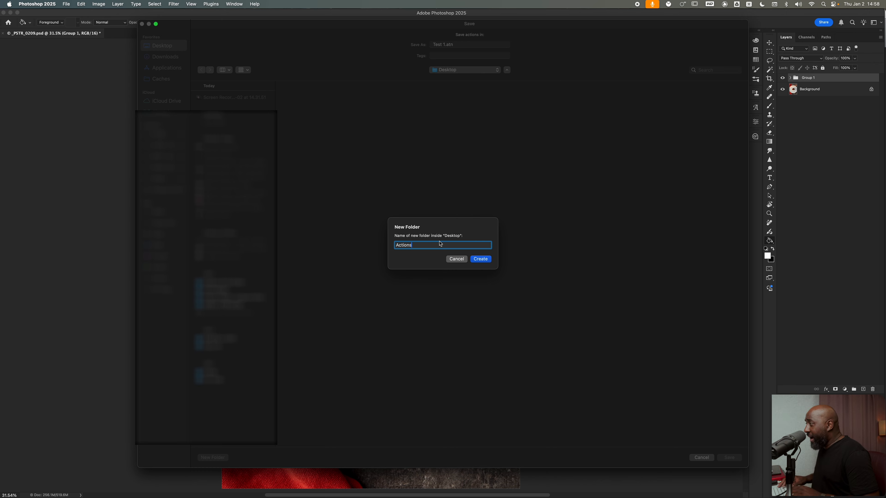
{"action": "key", "text": "Return"}
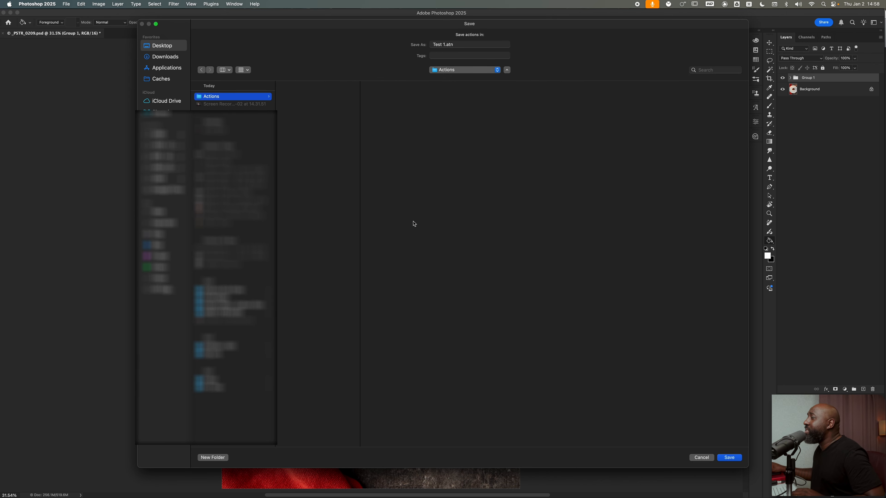
Step: Save the action set as Test 1.atn in the new Actions folder
{"action": "left_click", "coordinate": [436, 44]}
{"action": "left_click_drag", "start_coordinate": [446, 43], "coordinate": [418, 43]}
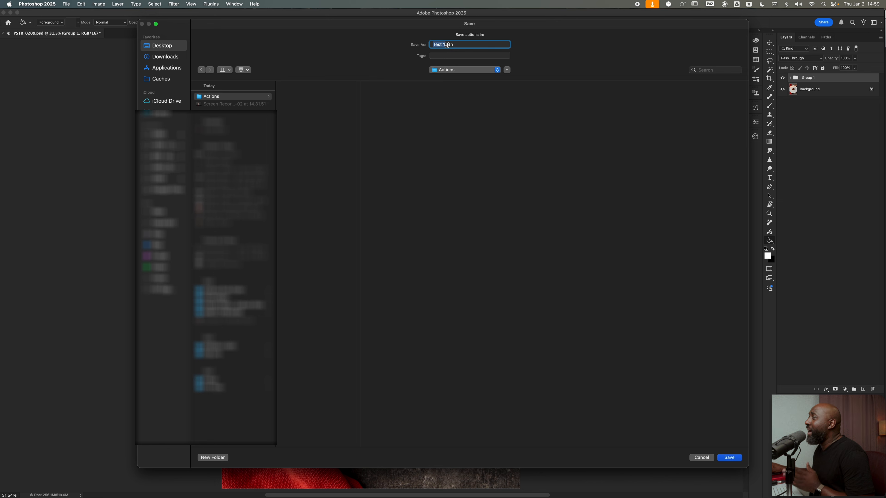
{"action": "left_click", "coordinate": [729, 458]}
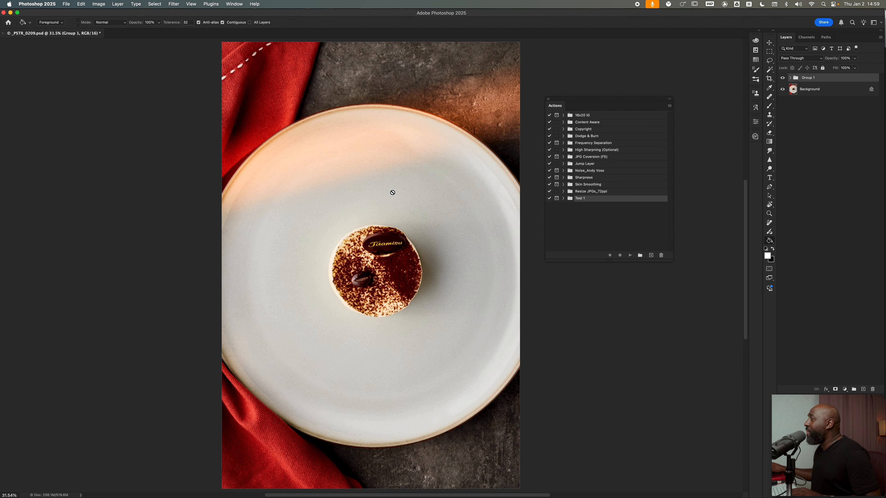
Step: Switch from Photoshop to another open application
{"action": "key", "text": "super+Tab"}
{"action": "key", "text": "super+Tab"}
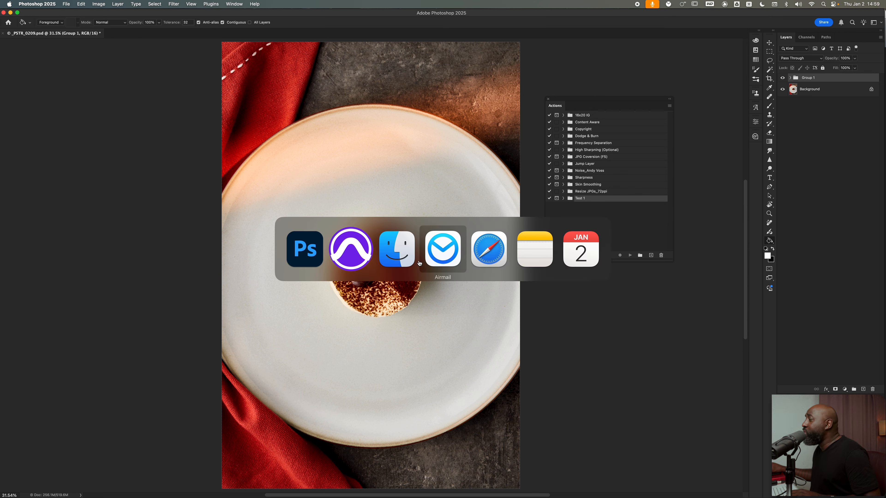